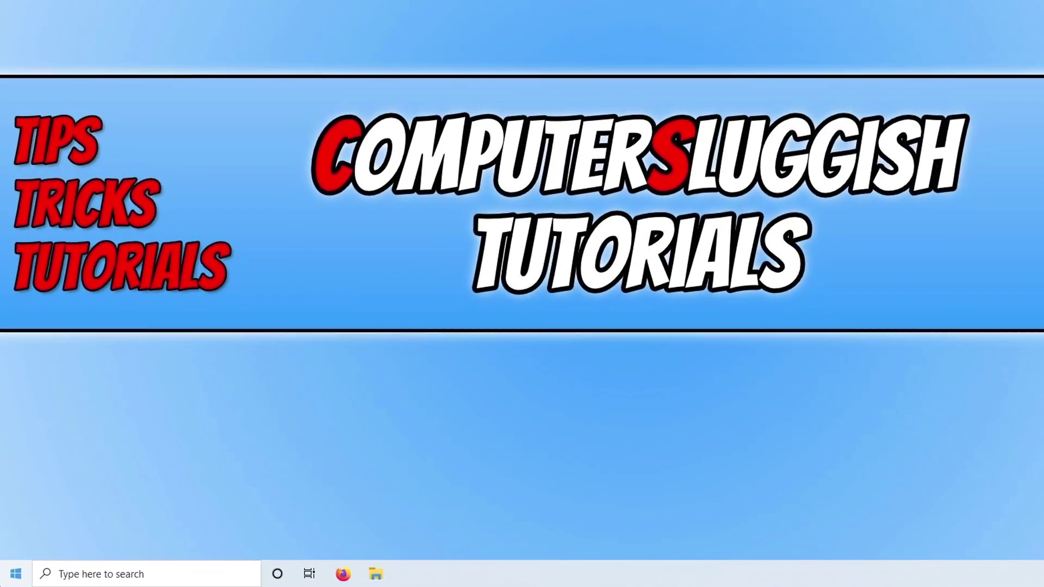
# Run Check for updates under Update & Security until the PC reports up to date, then close Settings
pyautogui.rightClick(13, 576)
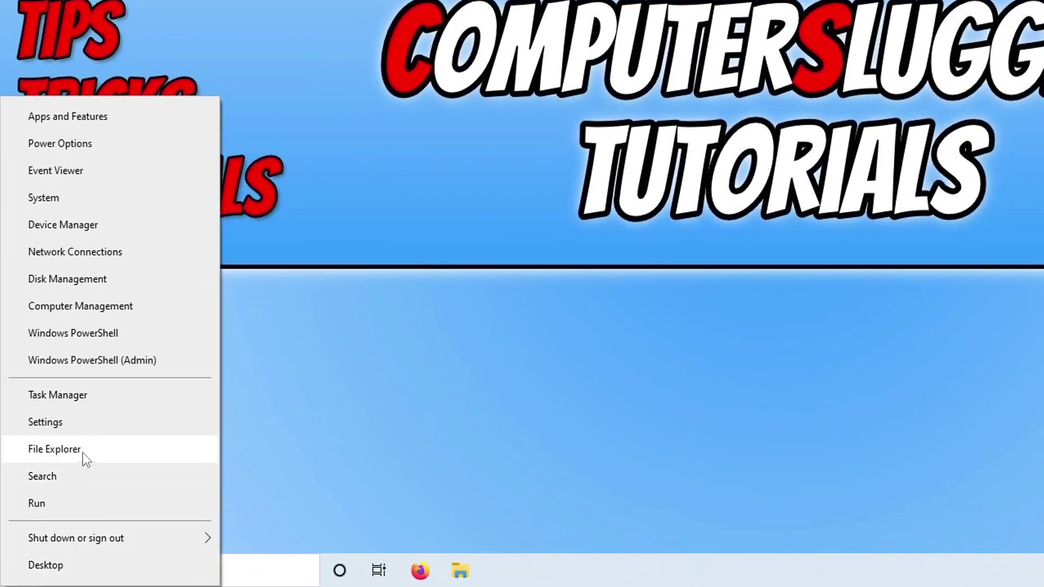
pyautogui.click(103, 423)
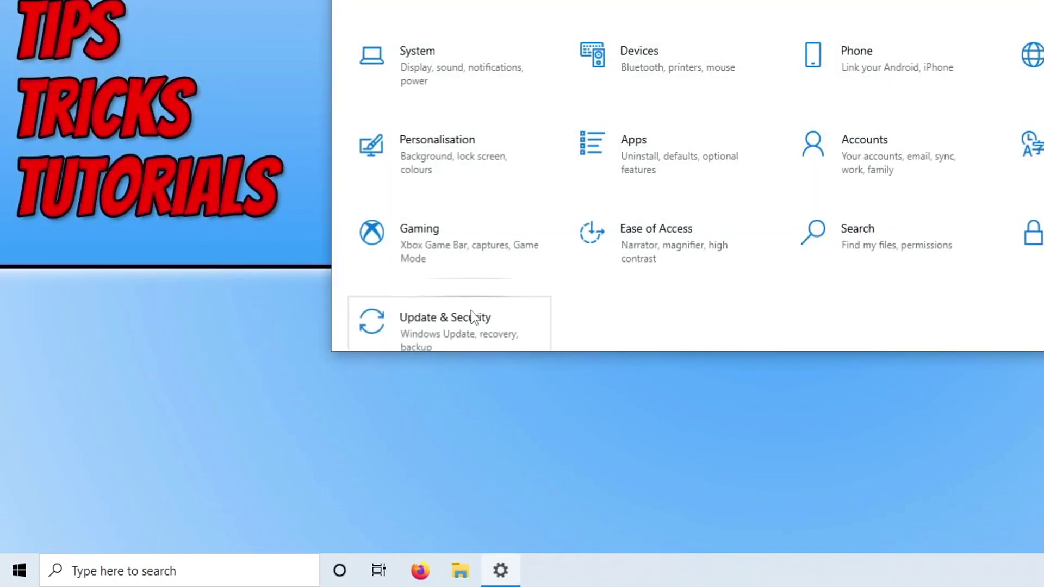
pyautogui.click(477, 318)
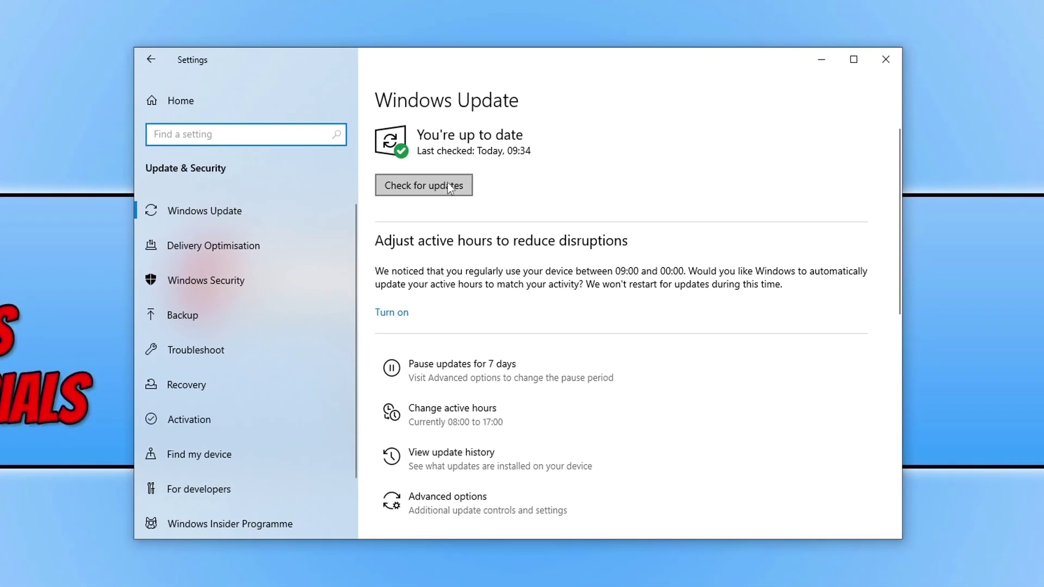
pyautogui.click(448, 185)
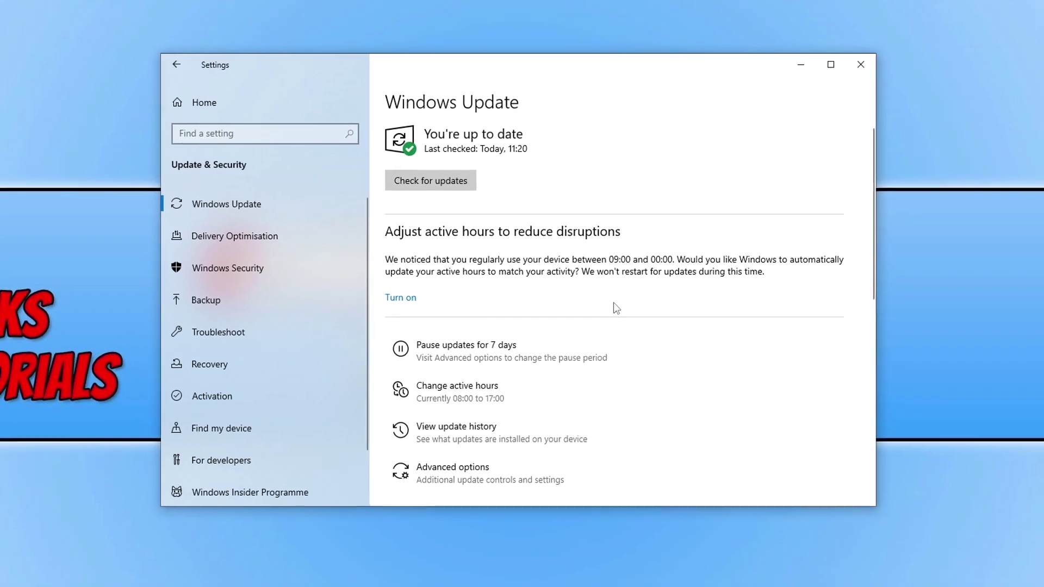
pyautogui.click(823, 72)
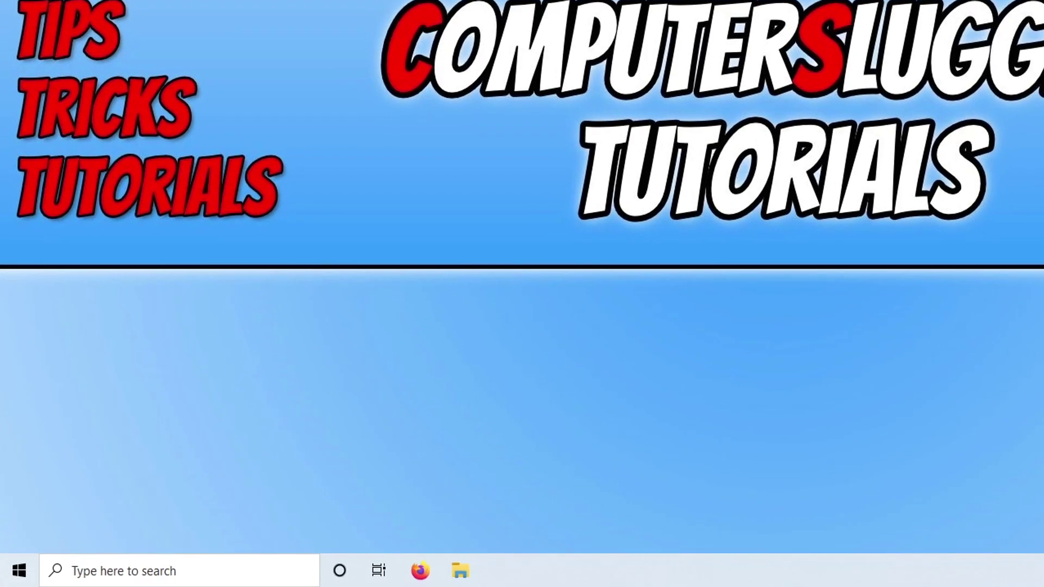
pyautogui.rightClick(8, 575)
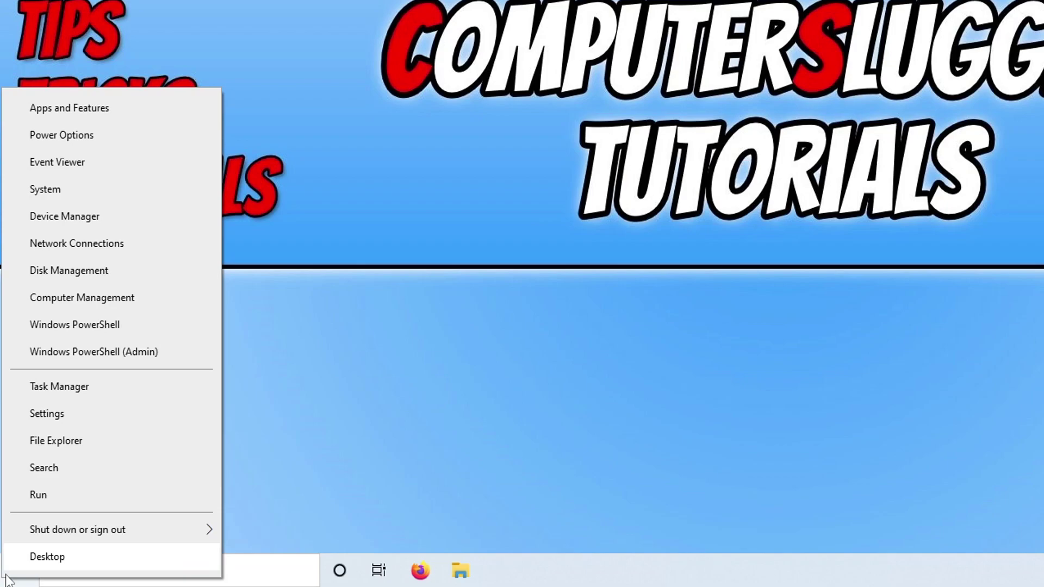
pyautogui.click(155, 220)
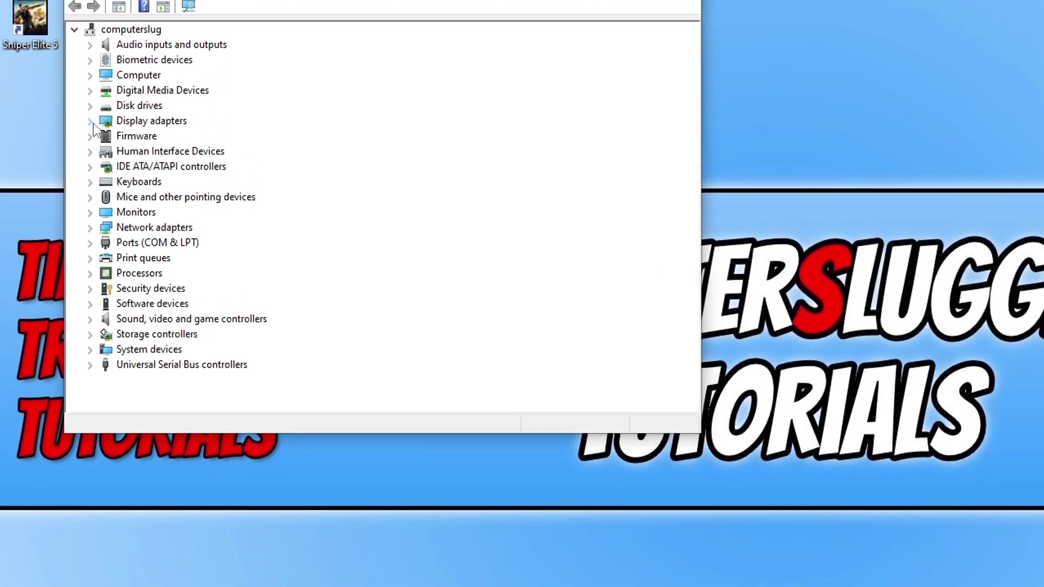
pyautogui.doubleClick(147, 203)
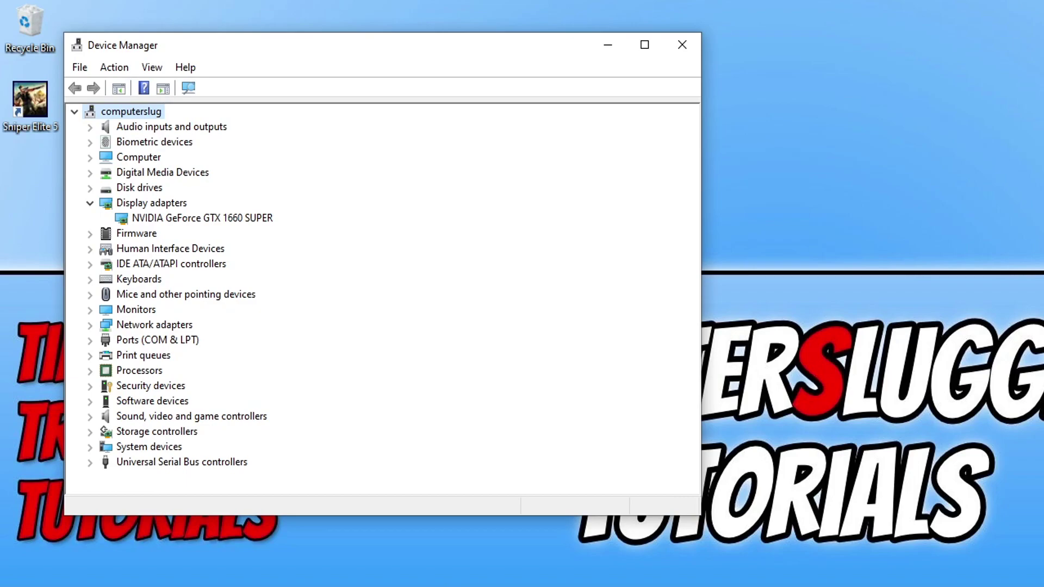
pyautogui.click(693, 48)
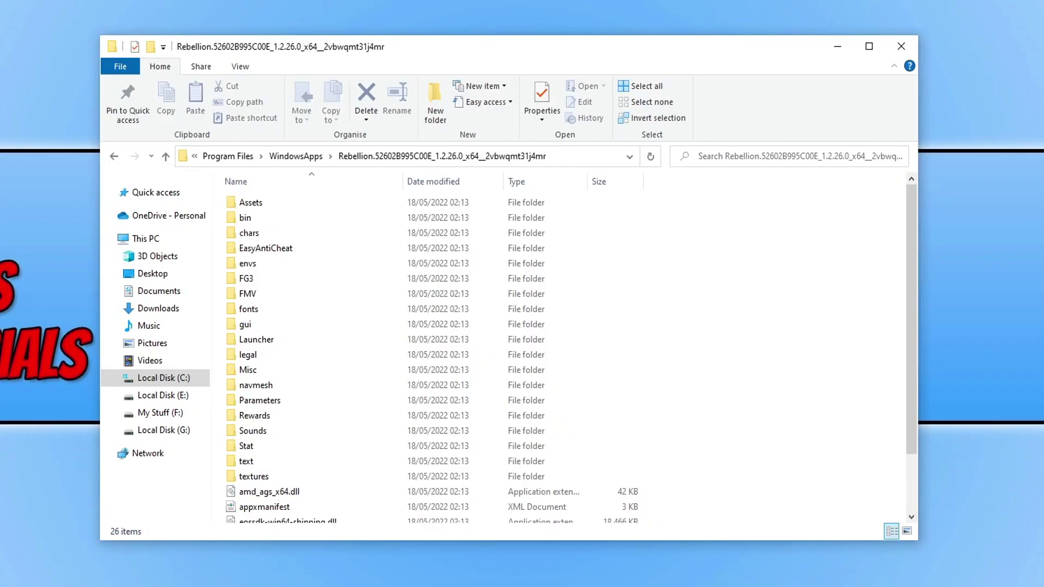
# Tick Run this program as an administrator in sniperelite5's Compatibility properties, then minimise Explorer
pyautogui.doubleClick(292, 338)
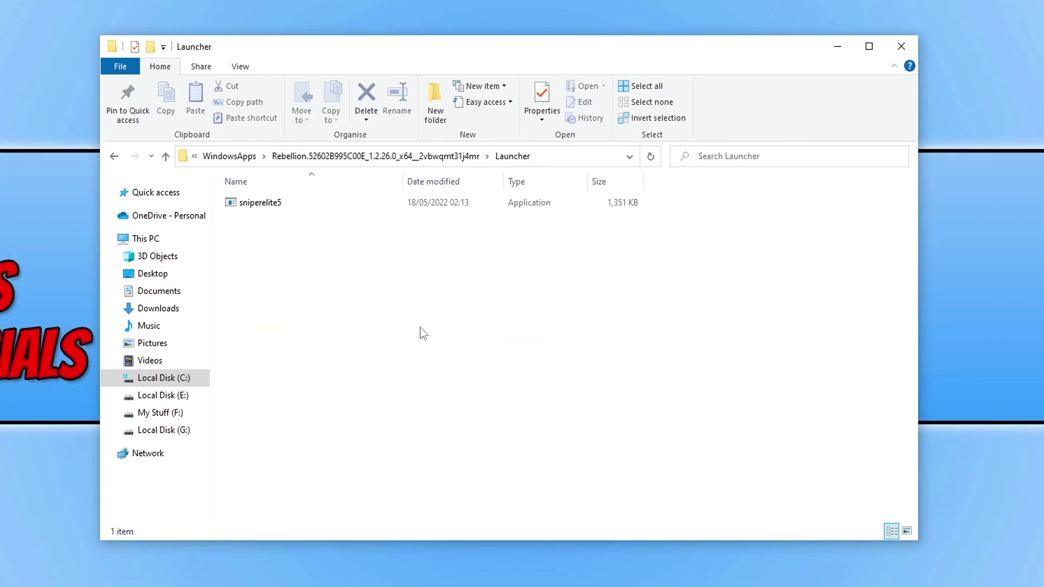
pyautogui.rightClick(262, 208)
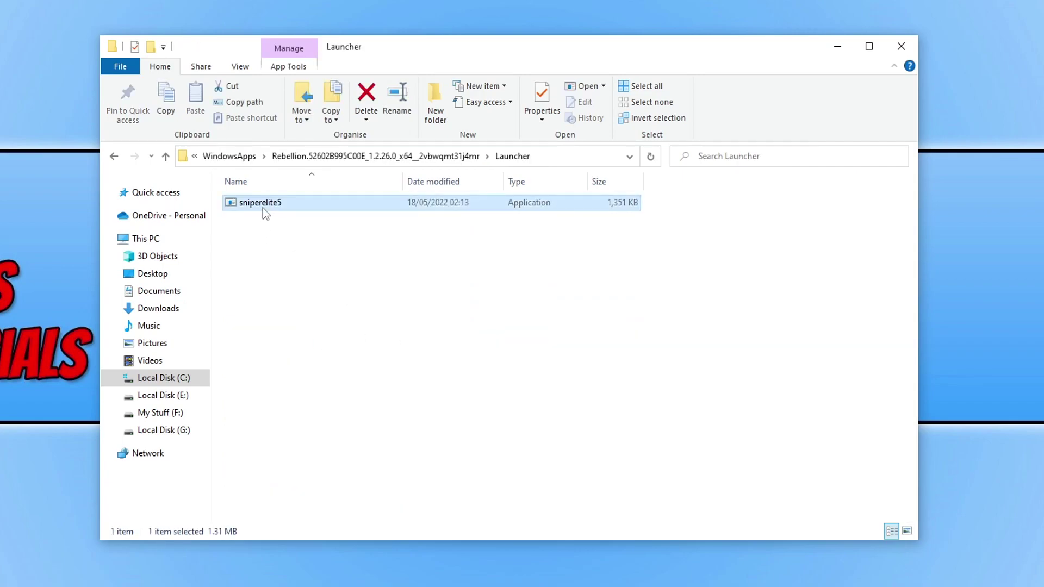
pyautogui.click(364, 478)
pyautogui.moveTo(407, 208); pyautogui.dragTo(424, 107)
pyautogui.click(362, 133)
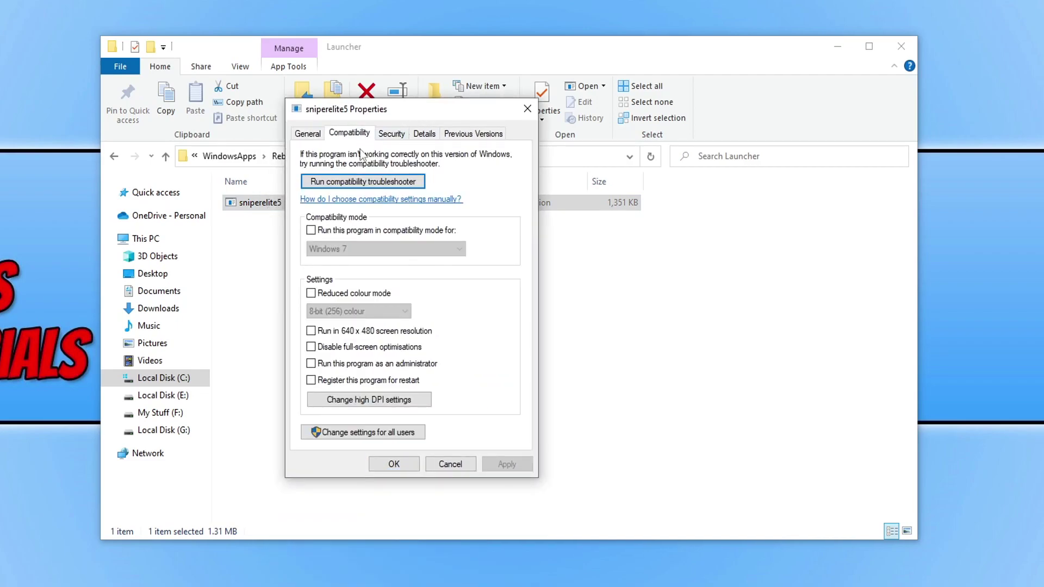
pyautogui.click(356, 363)
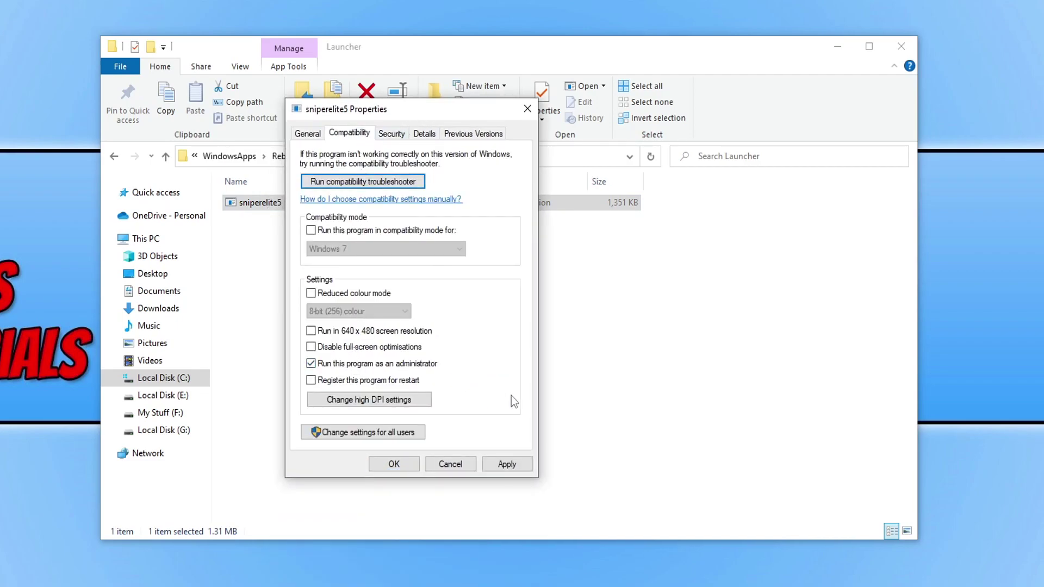
pyautogui.click(509, 465)
pyautogui.click(394, 463)
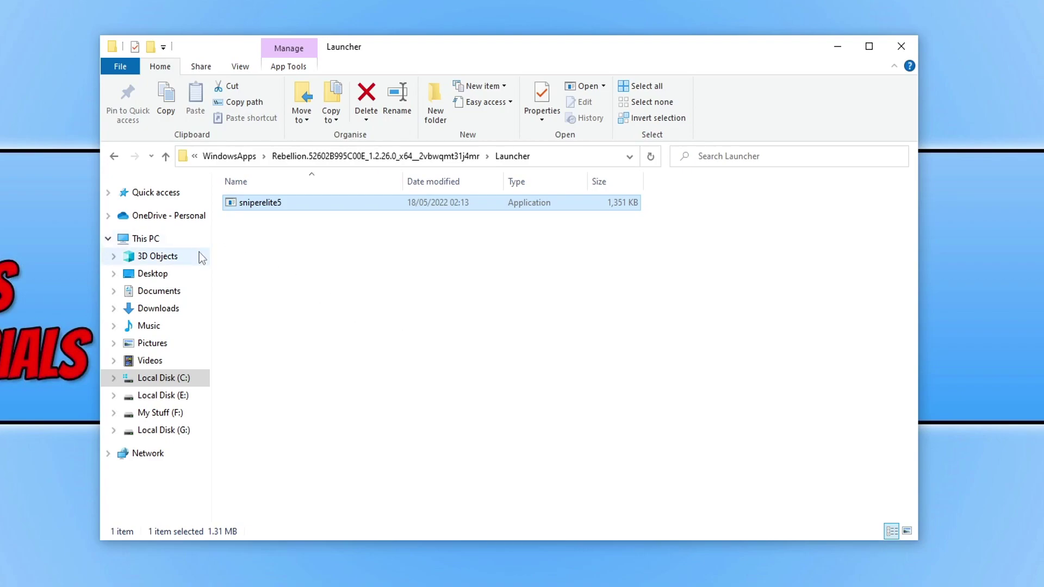
pyautogui.click(838, 46)
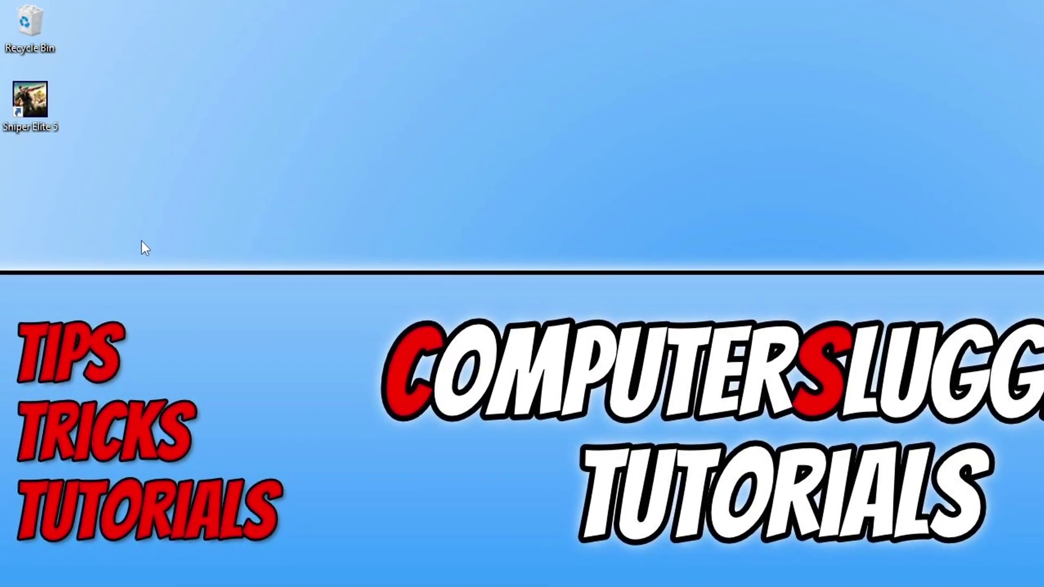
# Run the Sniper Elite 5 desktop shortcut as administrator
pyautogui.rightClick(37, 102)
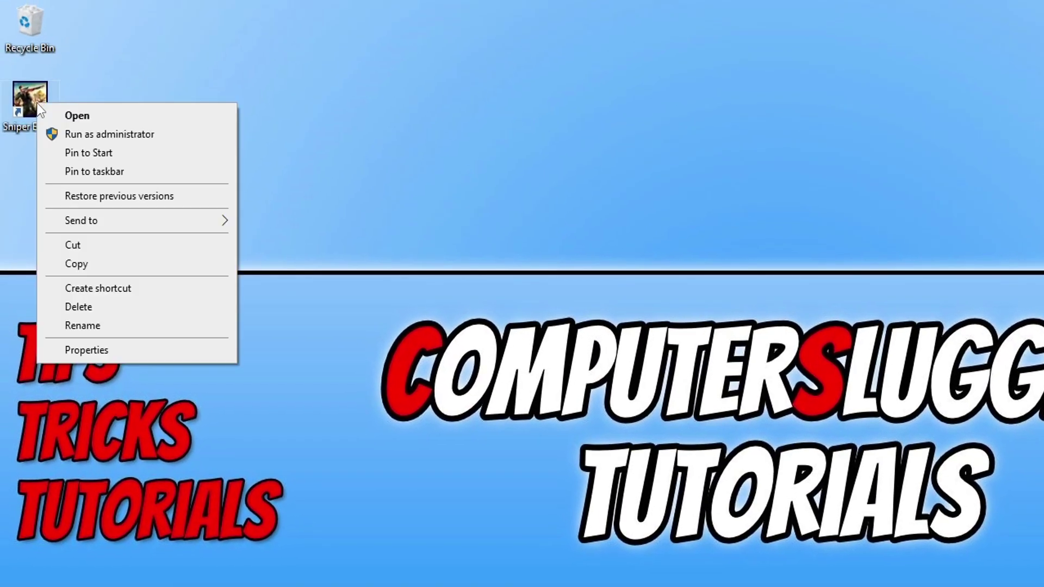
pyautogui.click(164, 138)
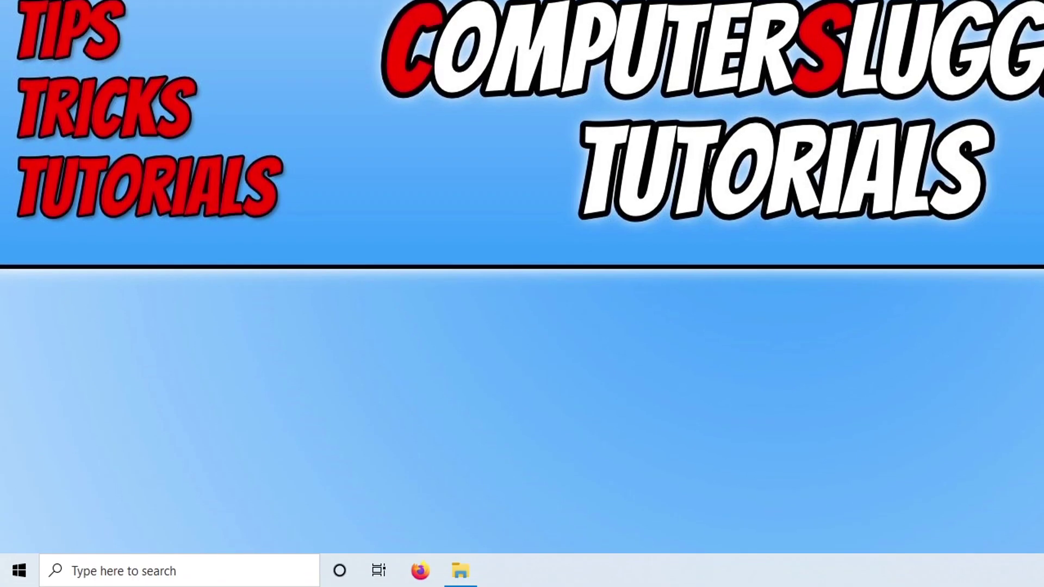
pyautogui.rightClick(19, 571)
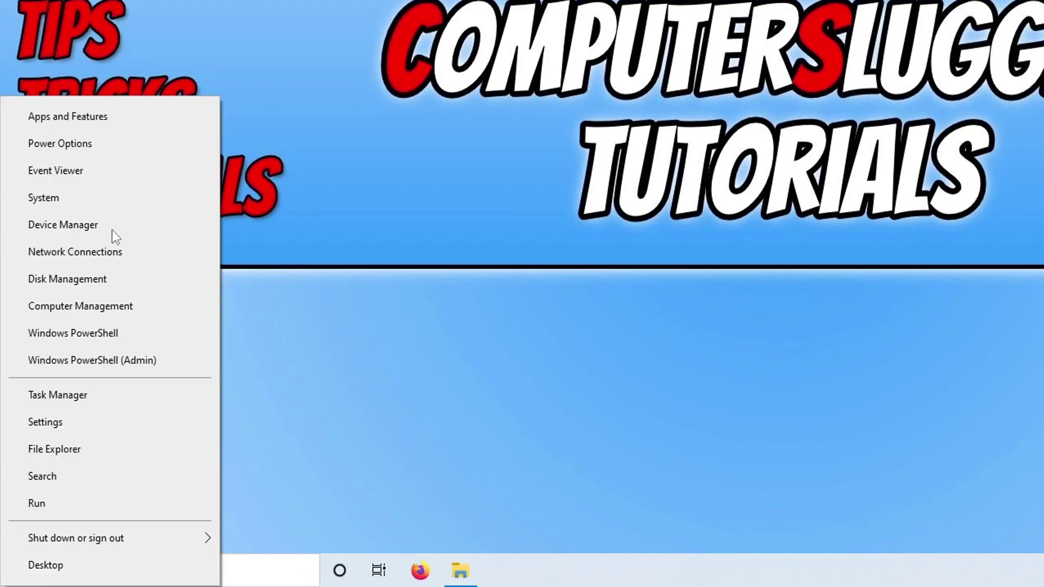
pyautogui.click(137, 157)
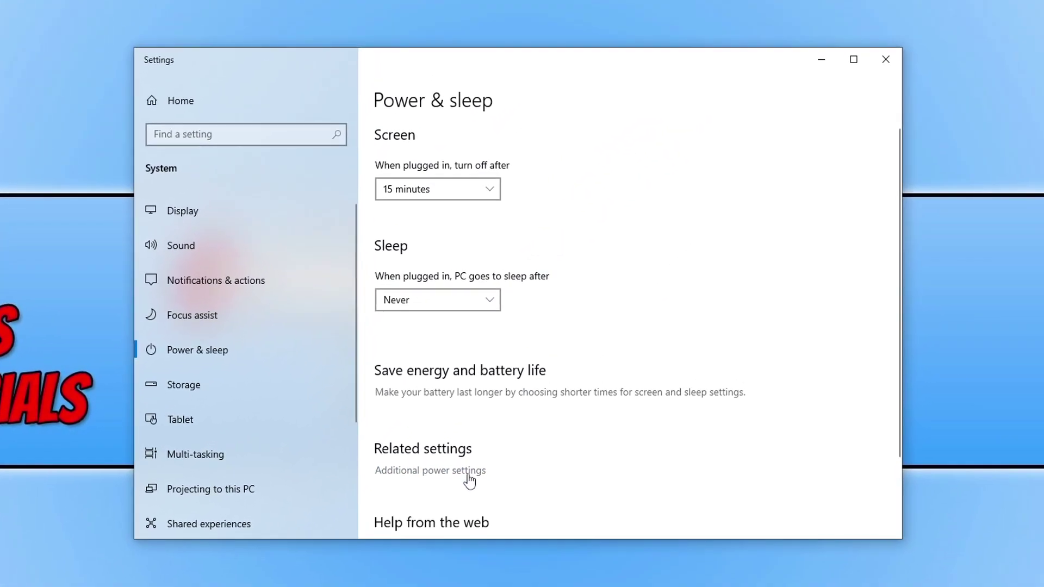
pyautogui.click(468, 476)
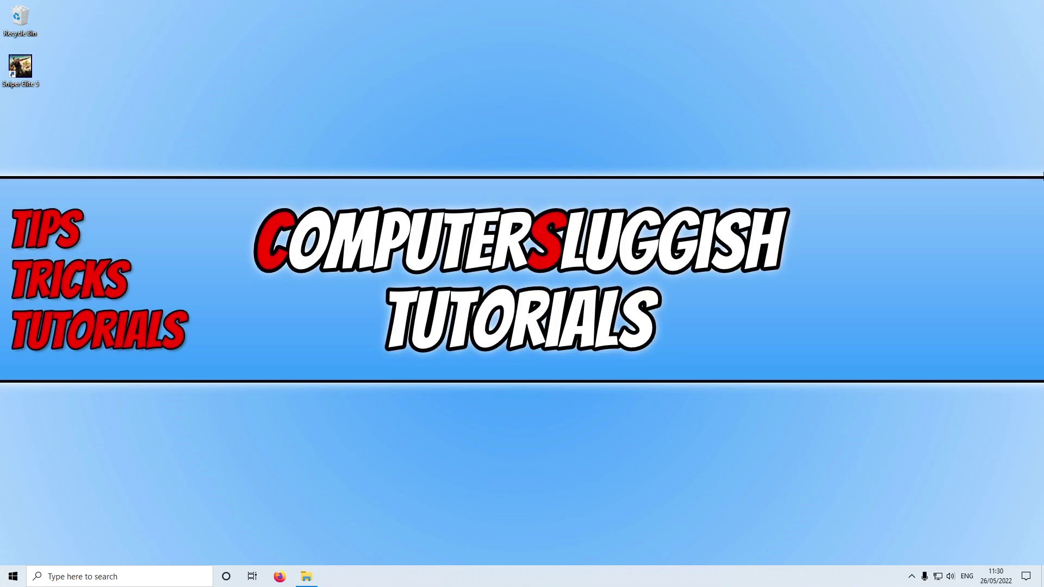
# Open the list of apps allowed through Windows Defender Firewall
pyautogui.press('super')
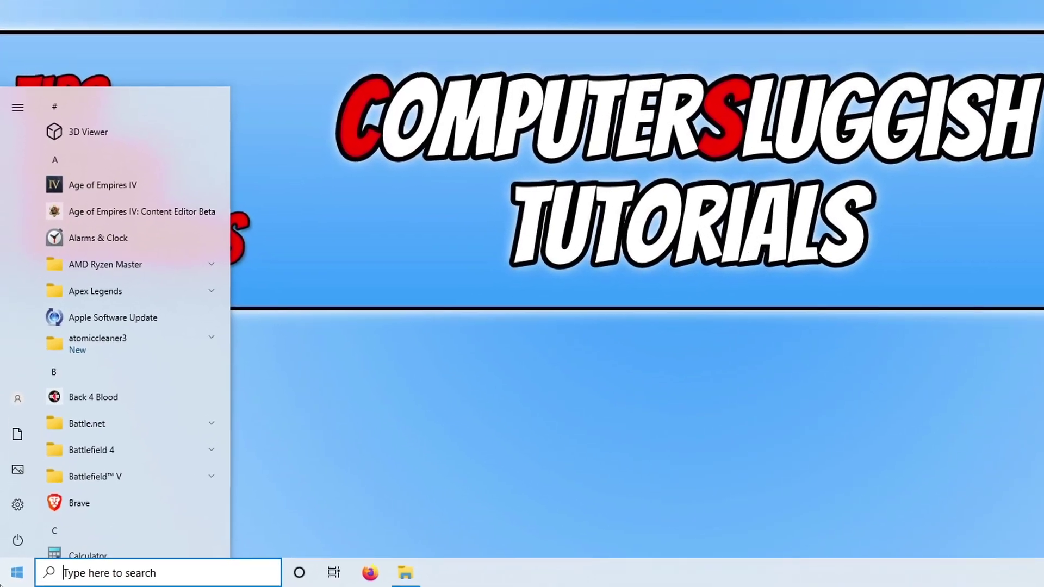
pyautogui.write('windows defender firewall')
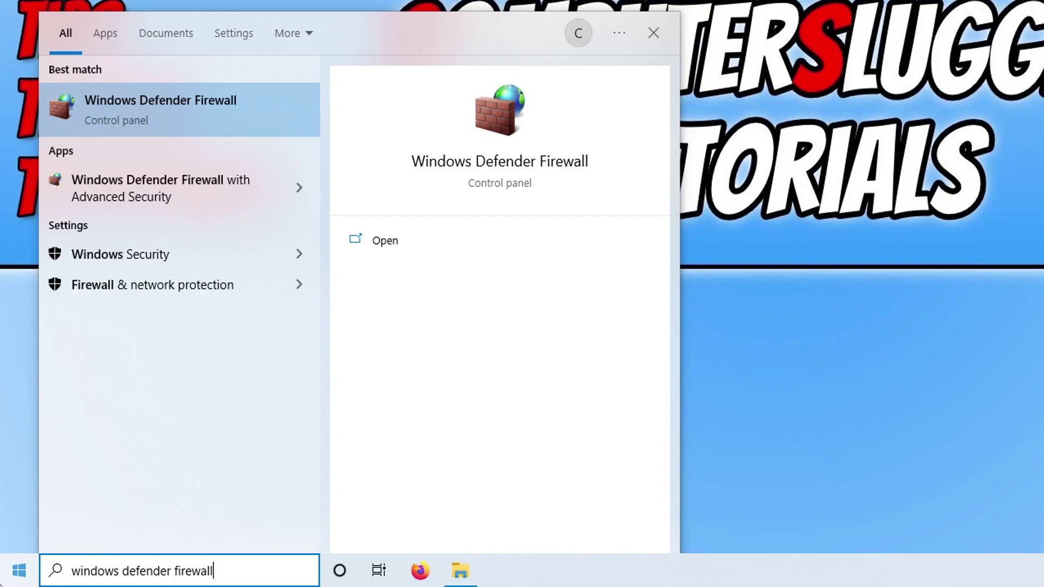
pyautogui.click(168, 113)
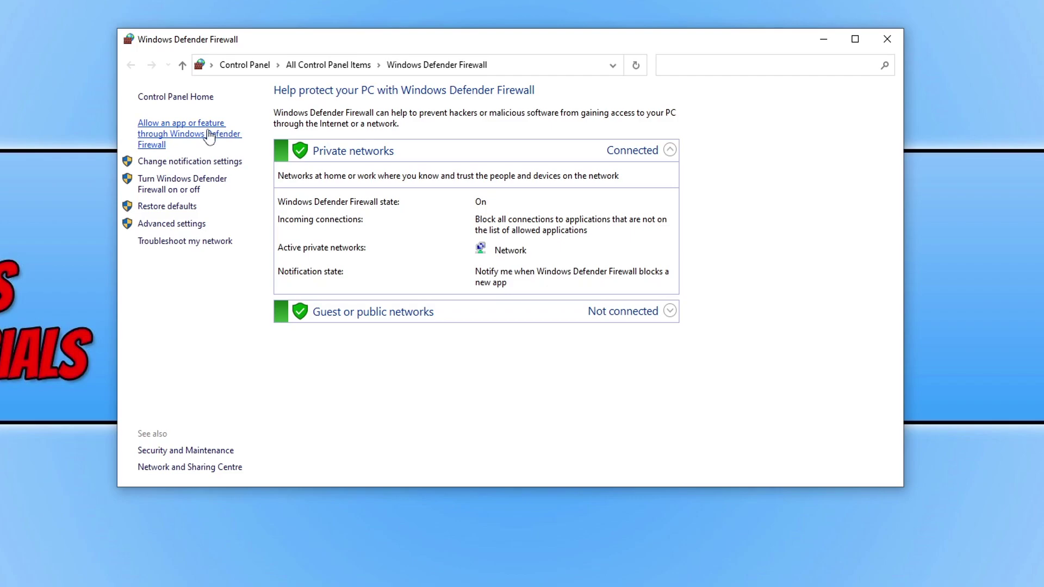
pyautogui.click(209, 134)
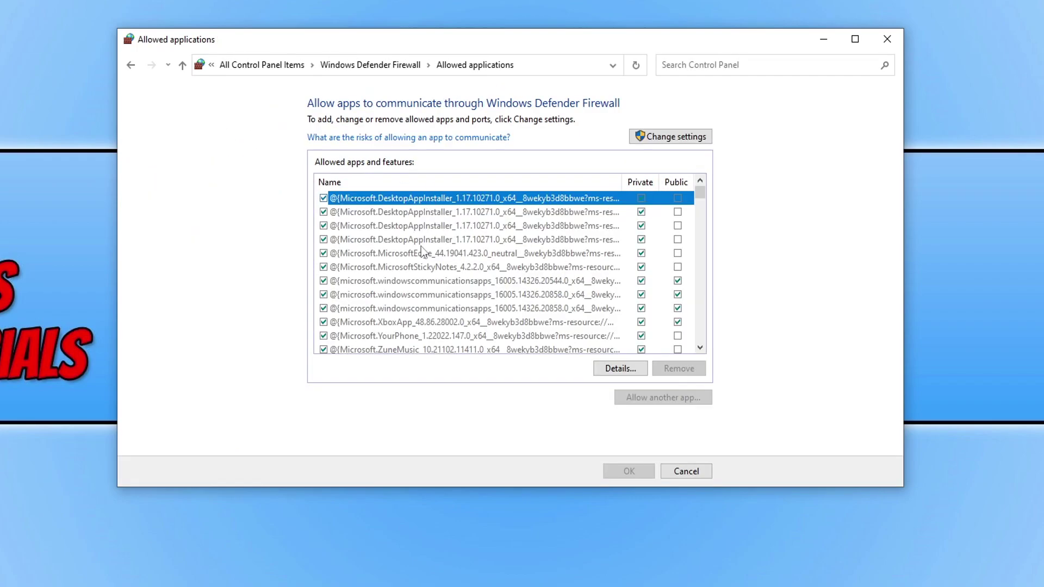
# Allow Sniper Elite 5 on private and public networks, save the list, and close the firewall
pyautogui.click(413, 227)
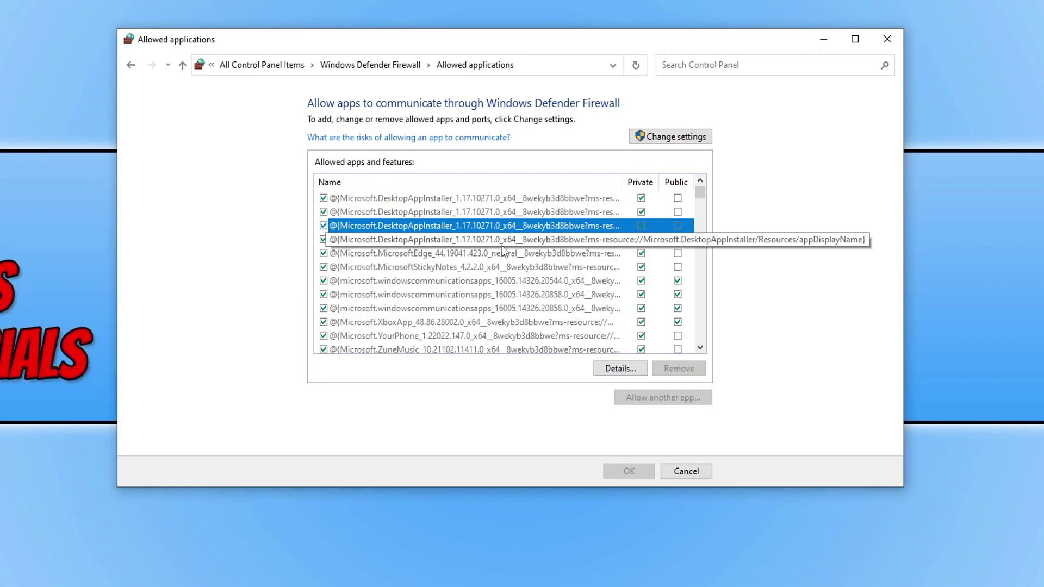
pyautogui.press('s')
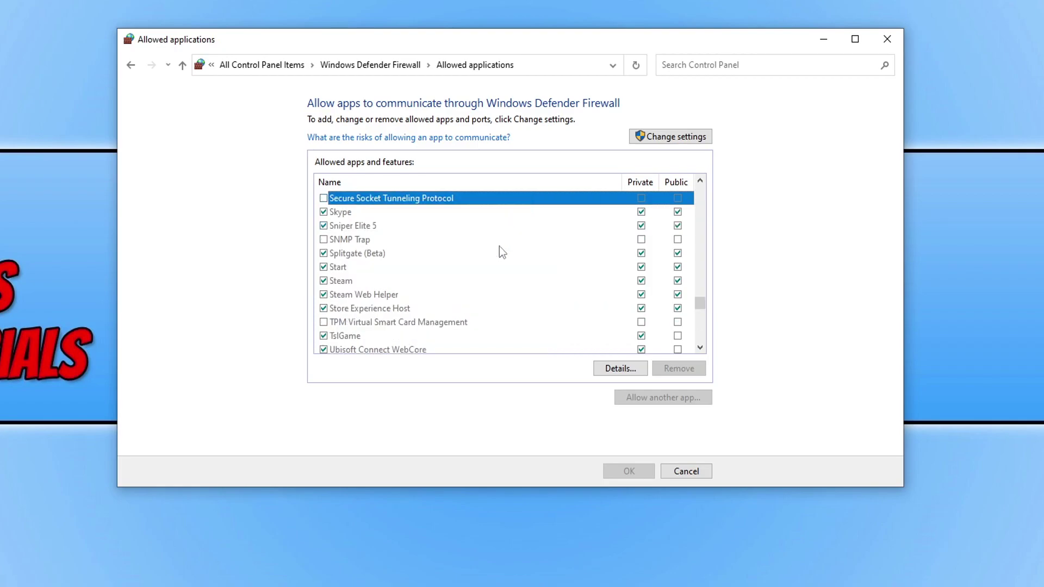
pyautogui.click(398, 227)
pyautogui.click(541, 242)
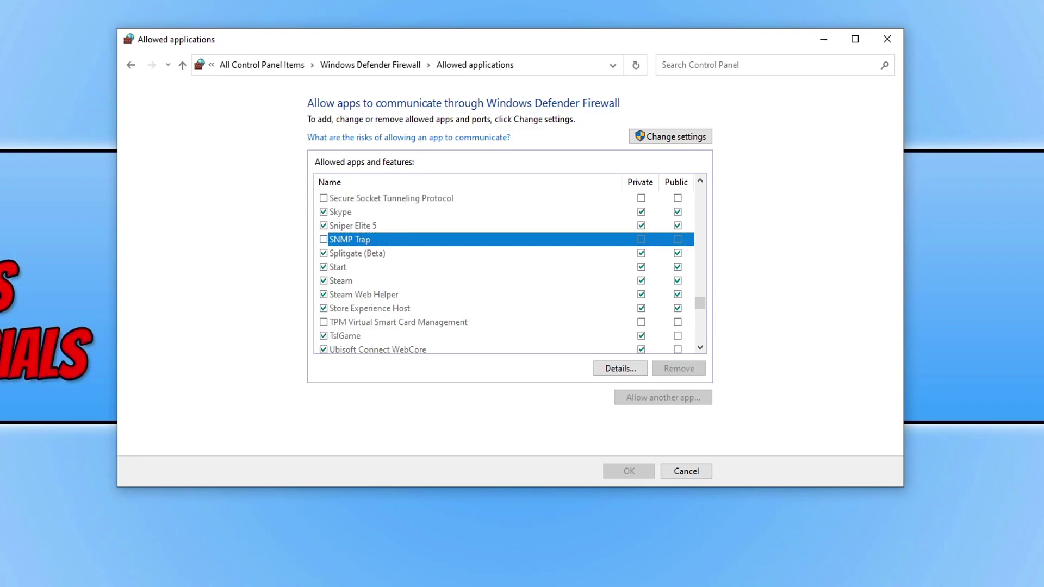
pyautogui.click(694, 137)
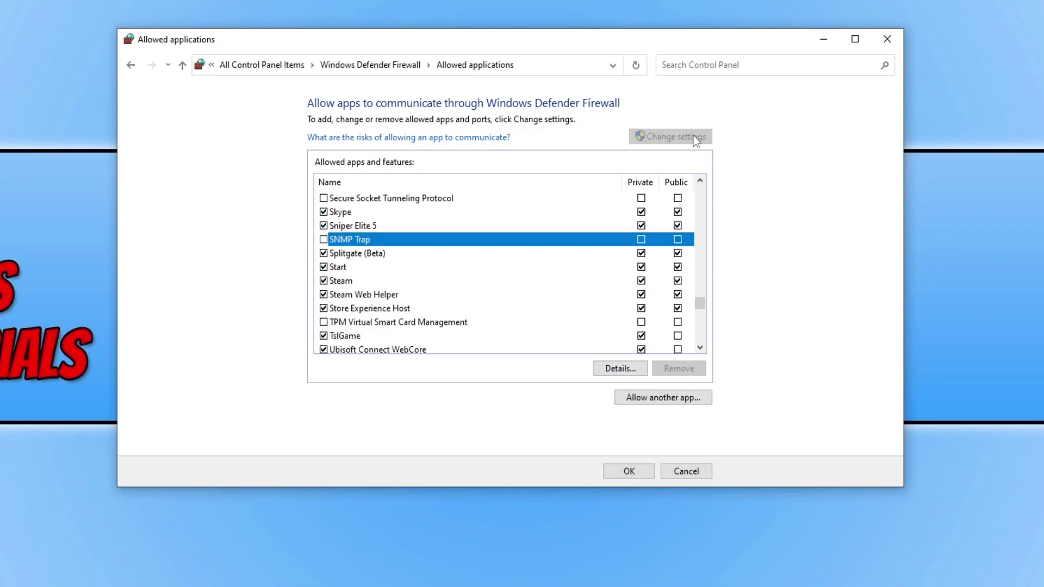
pyautogui.click(701, 398)
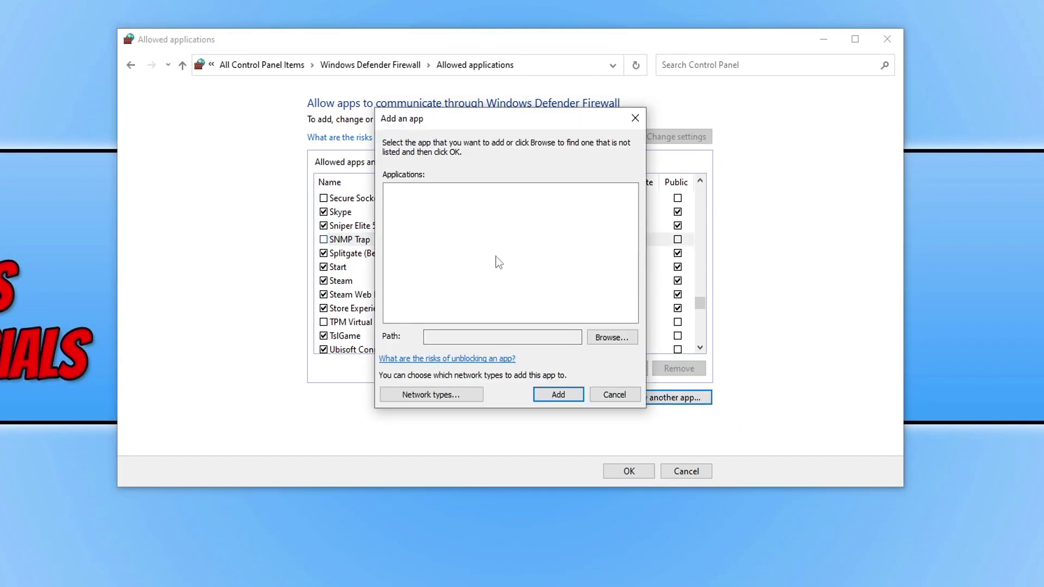
pyautogui.click(613, 395)
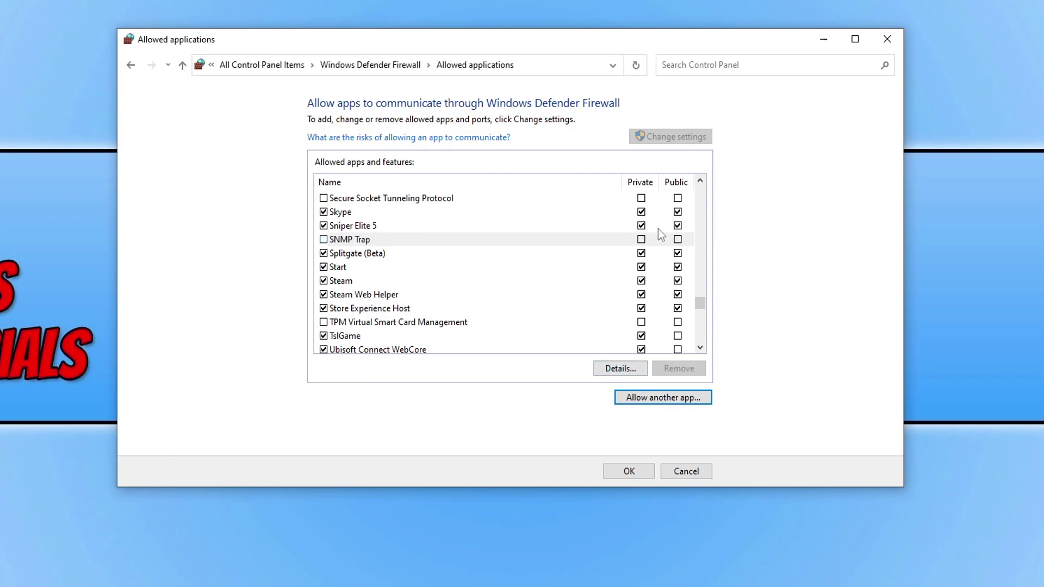
pyautogui.click(629, 470)
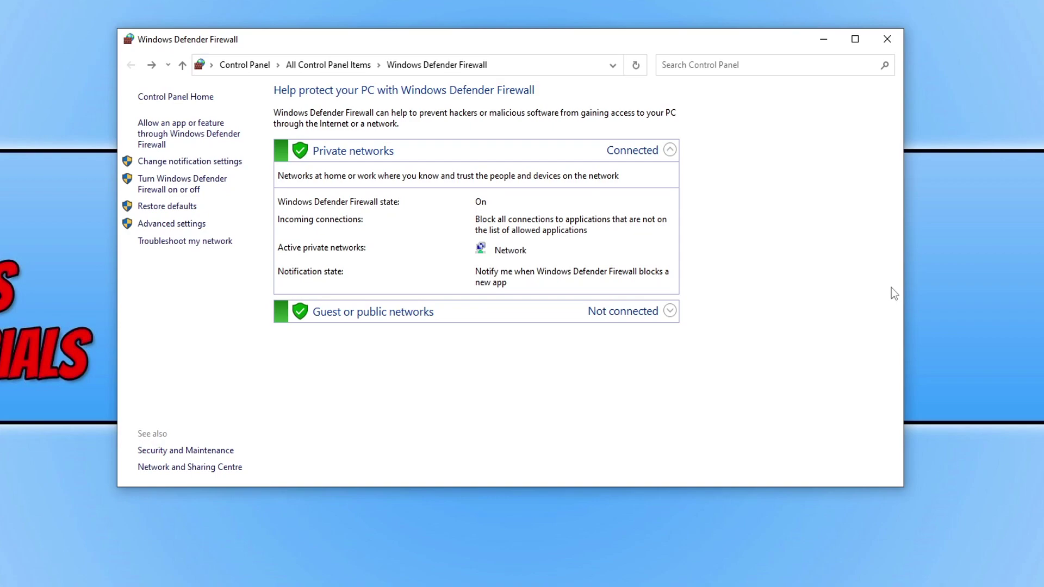
pyautogui.click(887, 38)
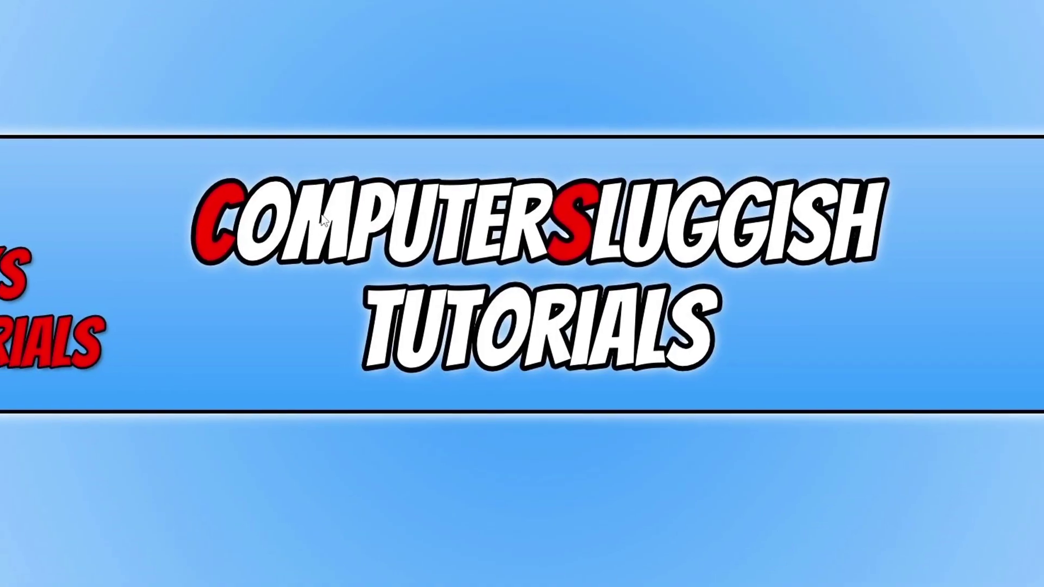
# Run Disk Clean-up on drive C: and permanently delete the checked files, including DirectX Shader Cache
pyautogui.click(7, 577)
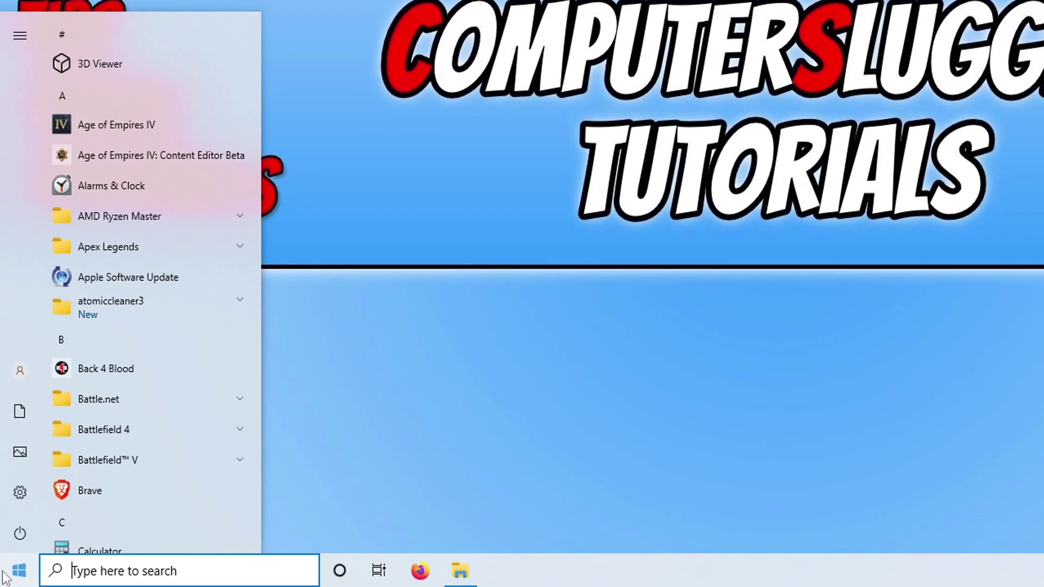
pyautogui.write('disk clean')
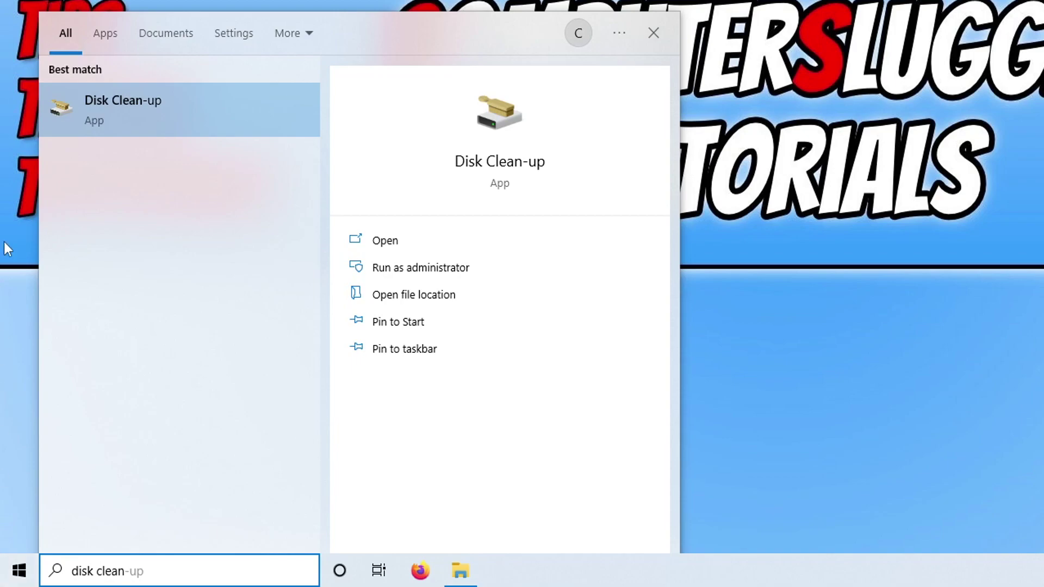
pyautogui.click(170, 121)
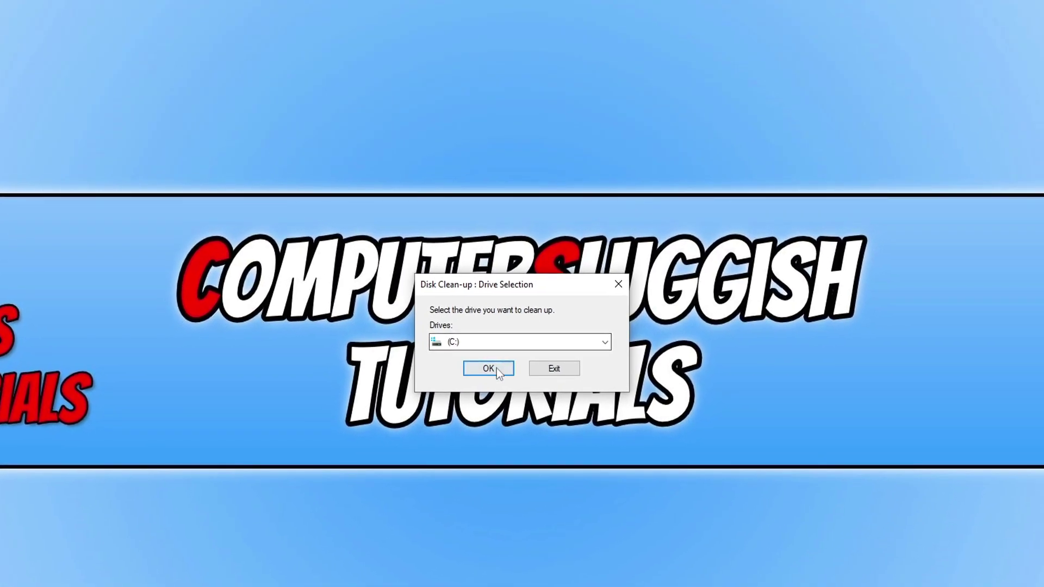
pyautogui.click(597, 277)
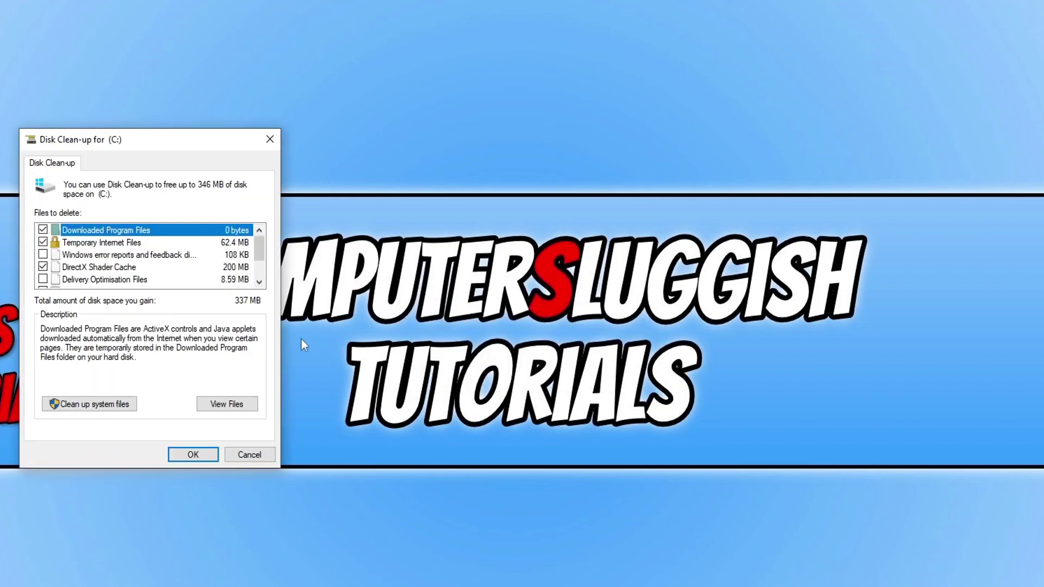
pyautogui.scroll(-1, 161, 261)
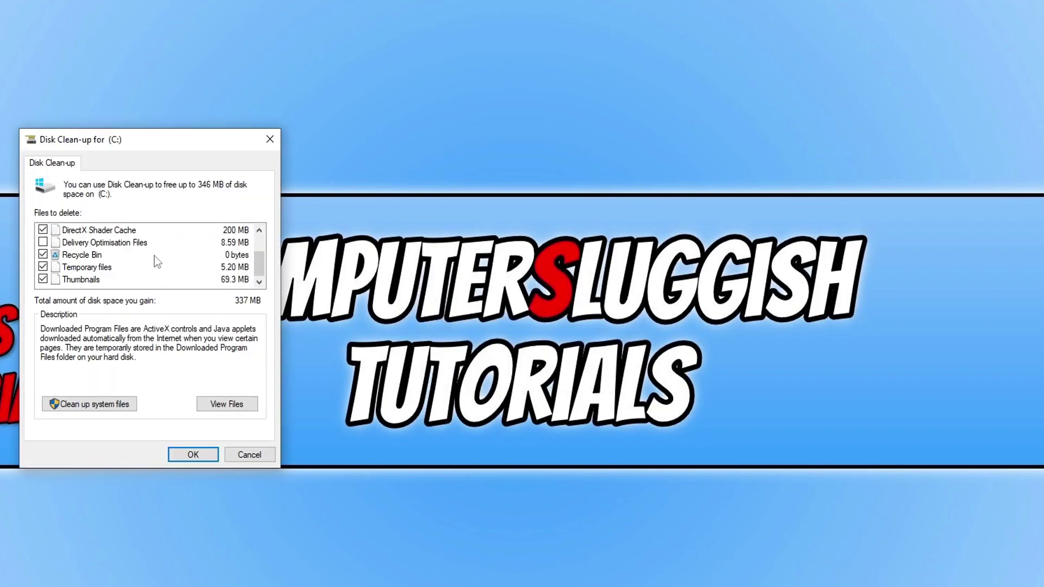
pyautogui.scroll(1, 152, 271)
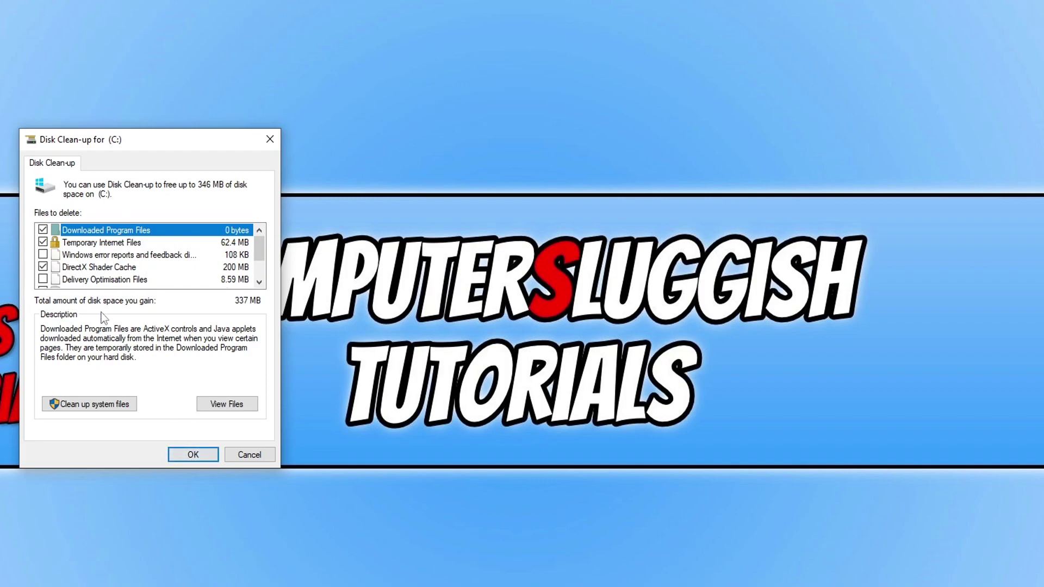
pyautogui.click(201, 459)
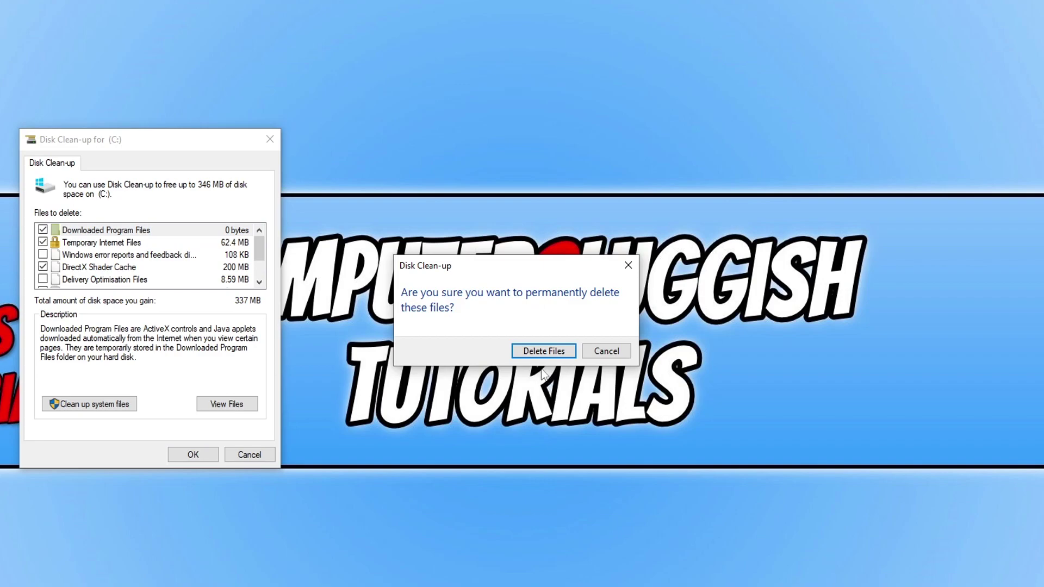
pyautogui.click(544, 351)
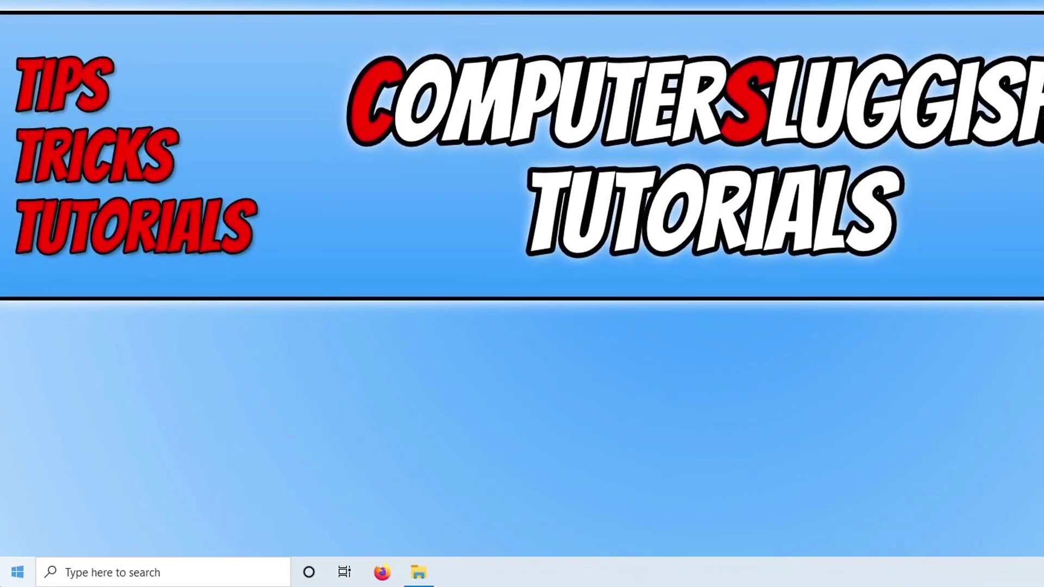
# Find 'sniper elite' in Apps and Features and run Repair from Sniper Elite 5's advanced options
pyautogui.rightClick(7, 580)
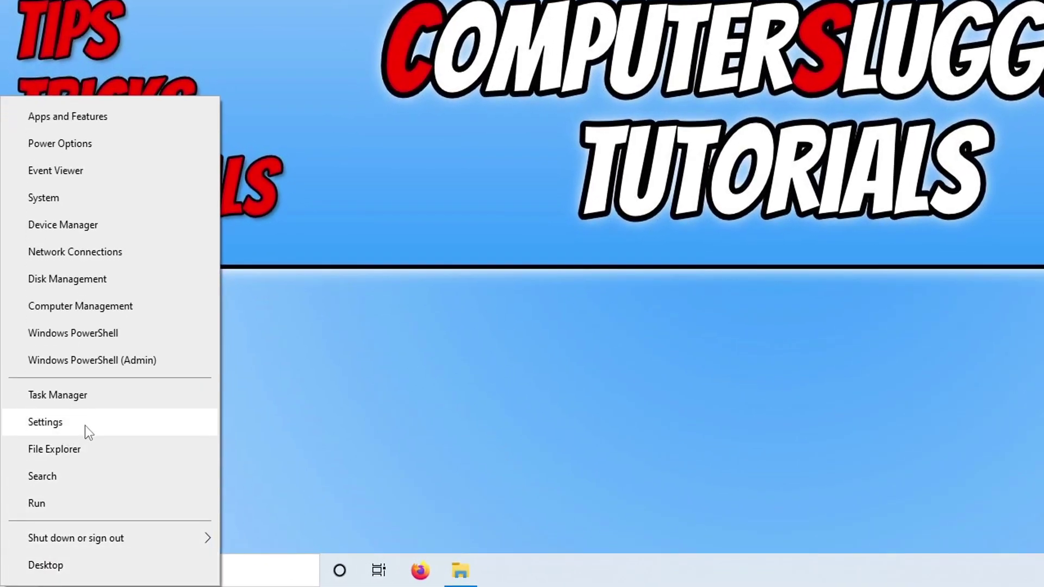
pyautogui.click(128, 115)
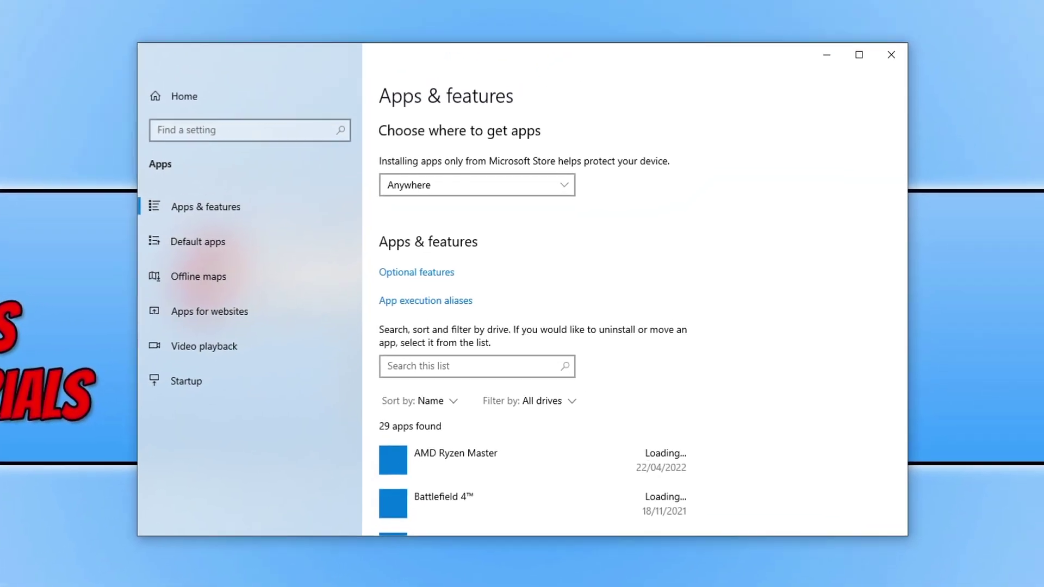
pyautogui.click(460, 368)
pyautogui.write('sniper elite')
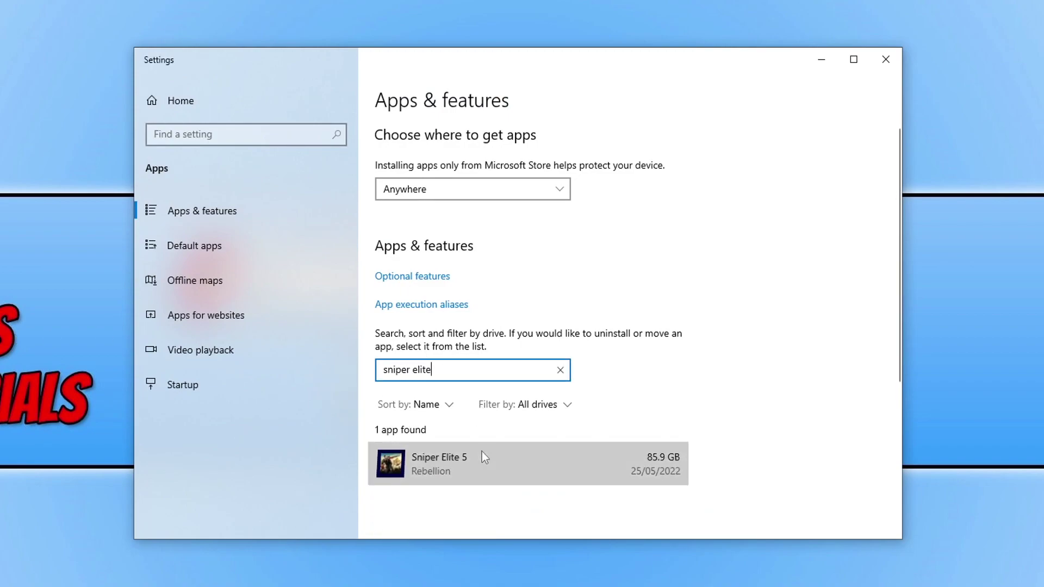
pyautogui.click(482, 457)
pyautogui.click(483, 408)
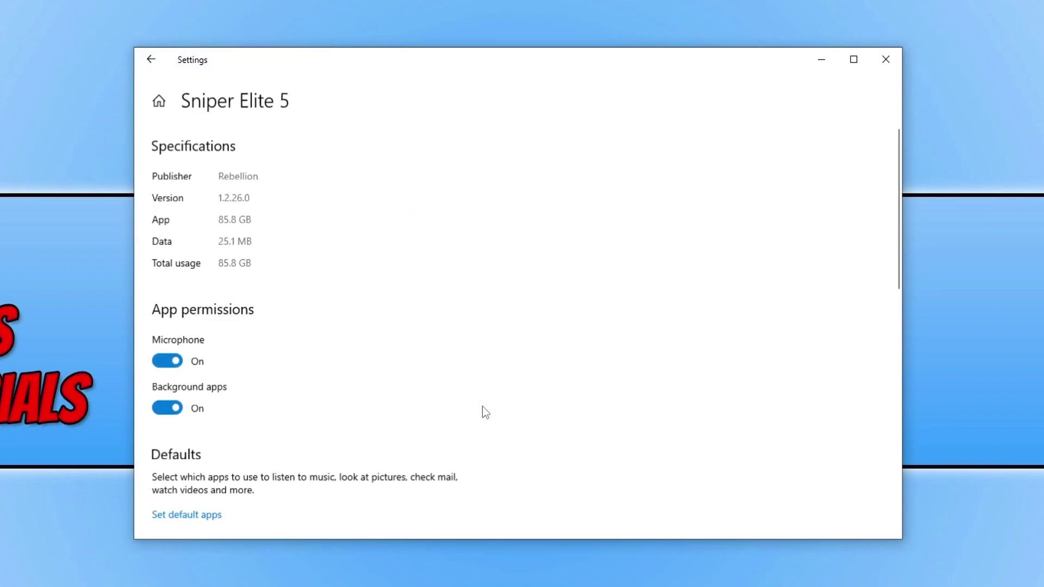
pyautogui.scroll(-6, 596, 302)
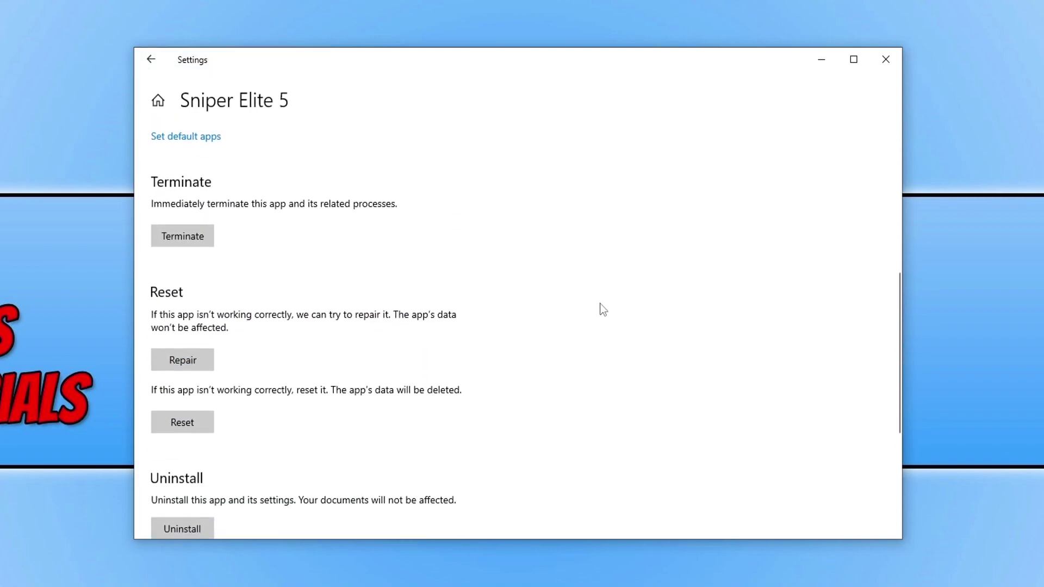
pyautogui.click(184, 357)
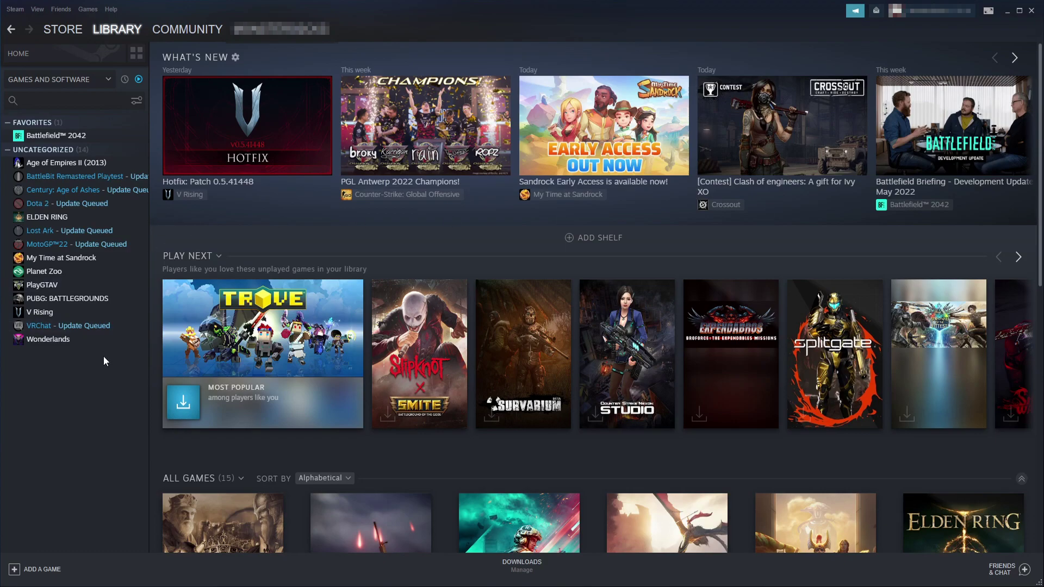
# Start Verify integrity of game files from PUBG: BATTLEGROUNDS' Local Files properties
pyautogui.rightClick(94, 300)
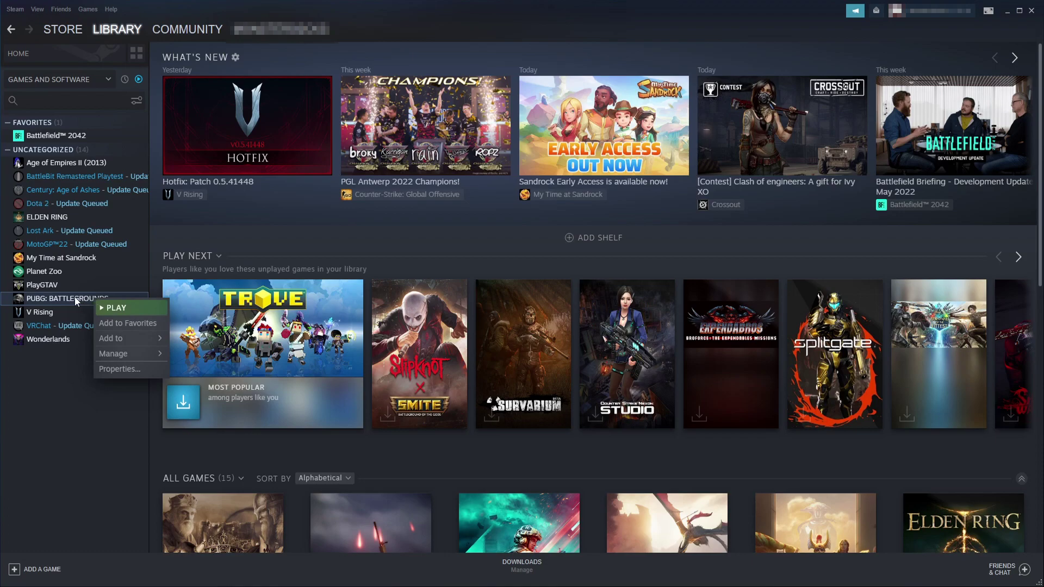
pyautogui.click(124, 369)
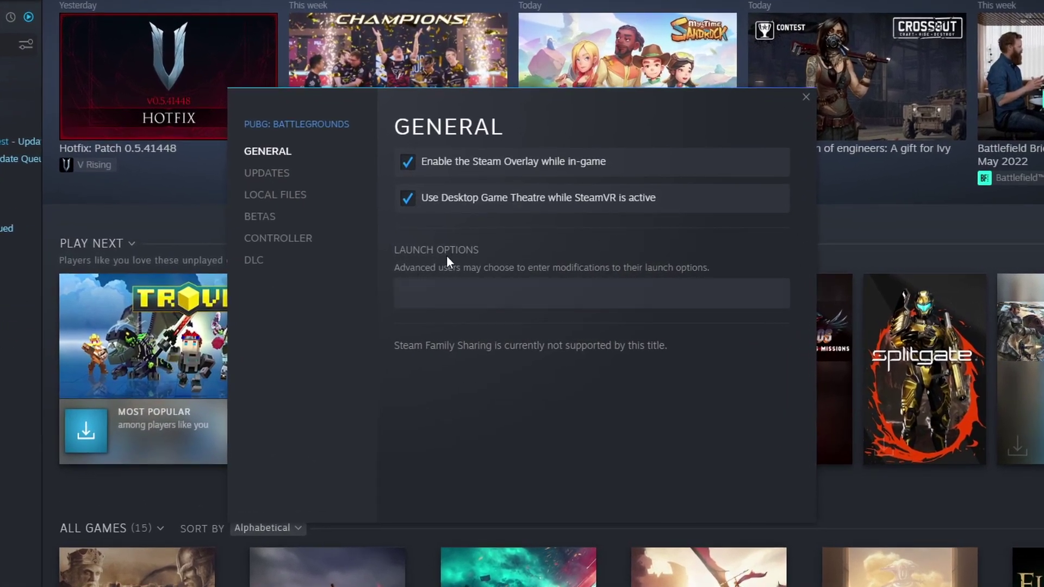
pyautogui.click(509, 296)
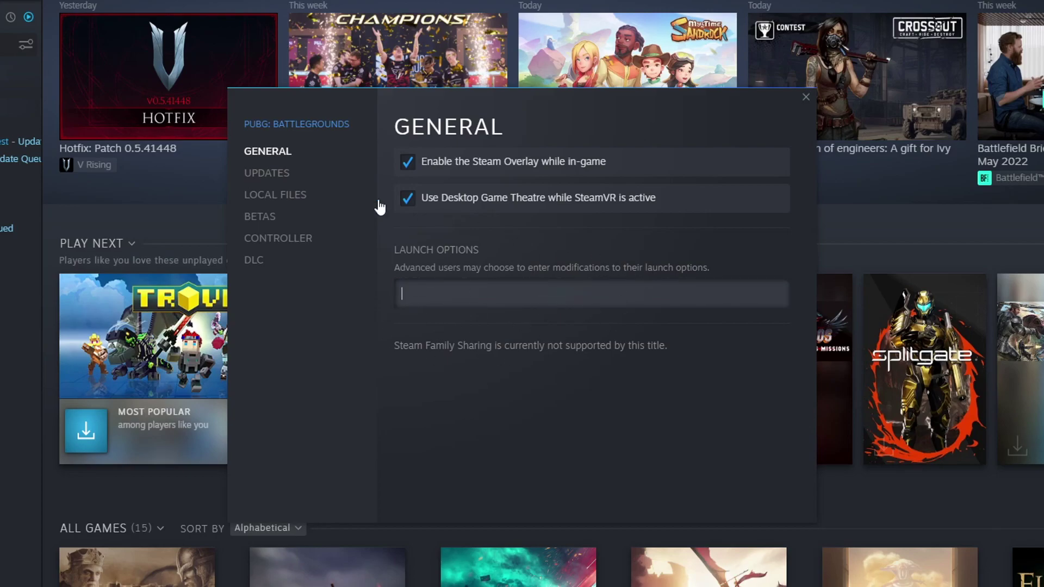
pyautogui.click(292, 199)
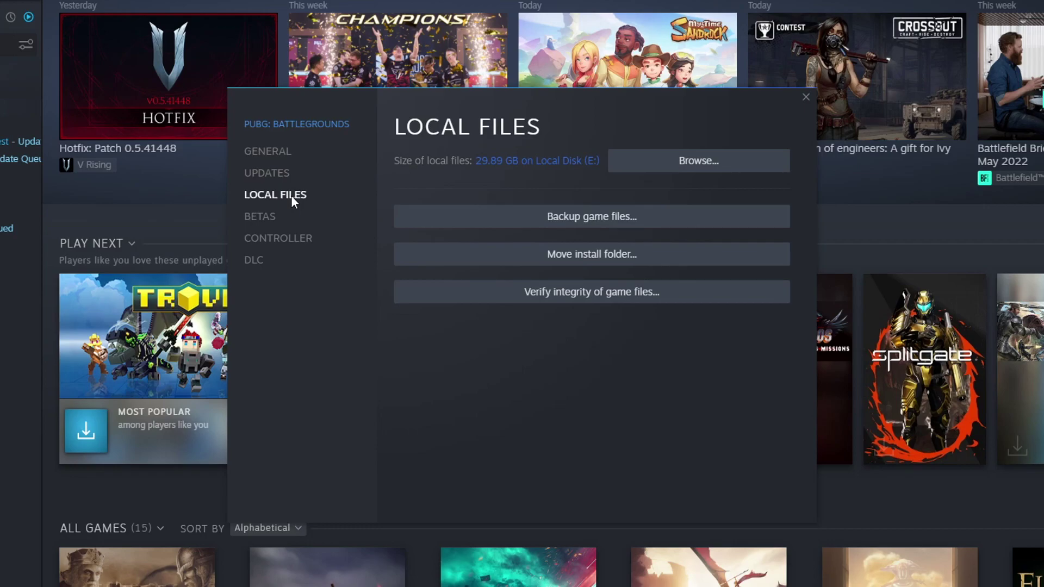
pyautogui.click(593, 297)
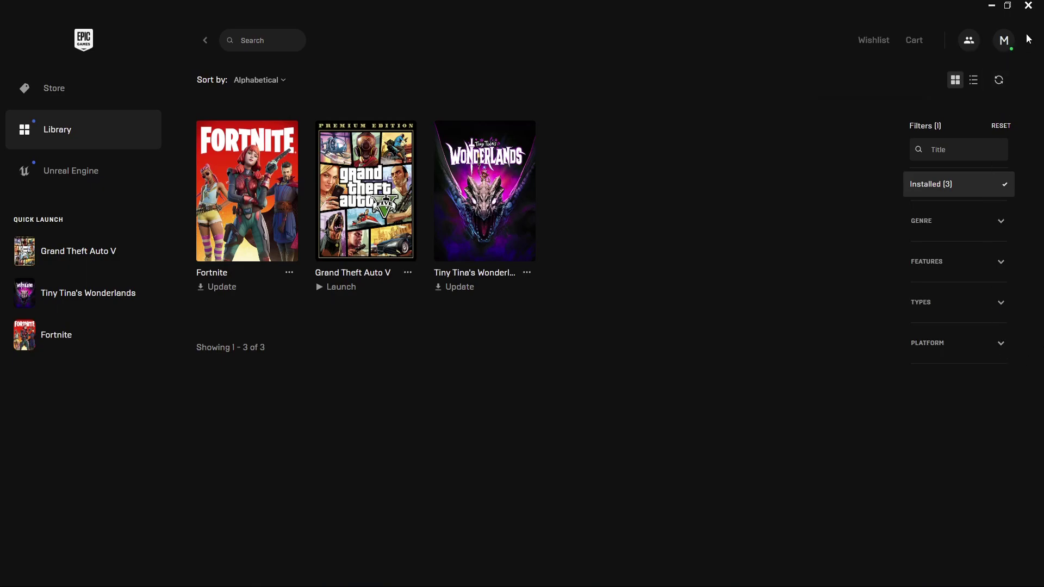
pyautogui.click(1009, 43)
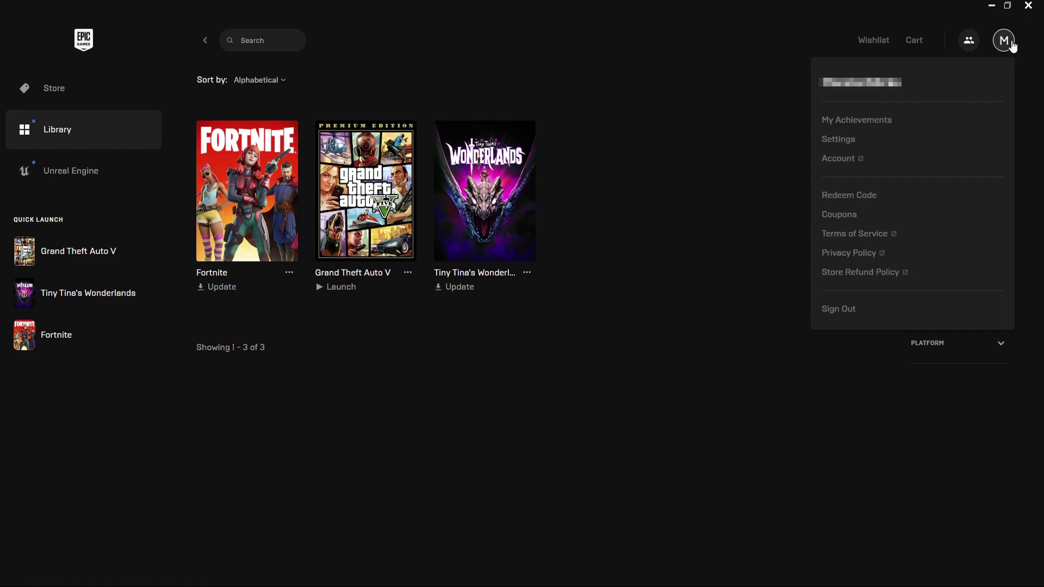
pyautogui.click(838, 140)
pyautogui.scroll(-8, 707, 149)
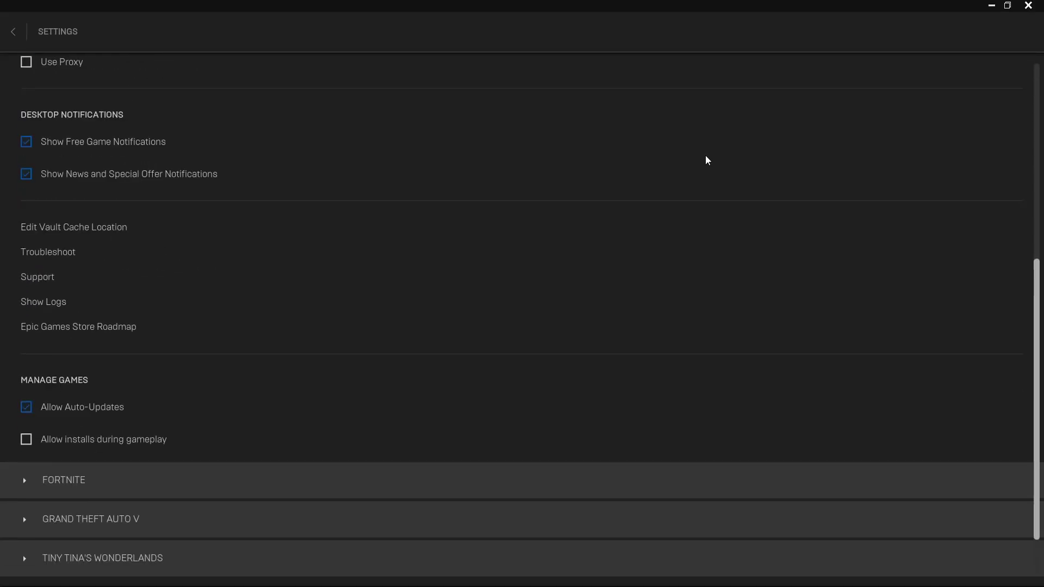
pyautogui.scroll(-1, 701, 155)
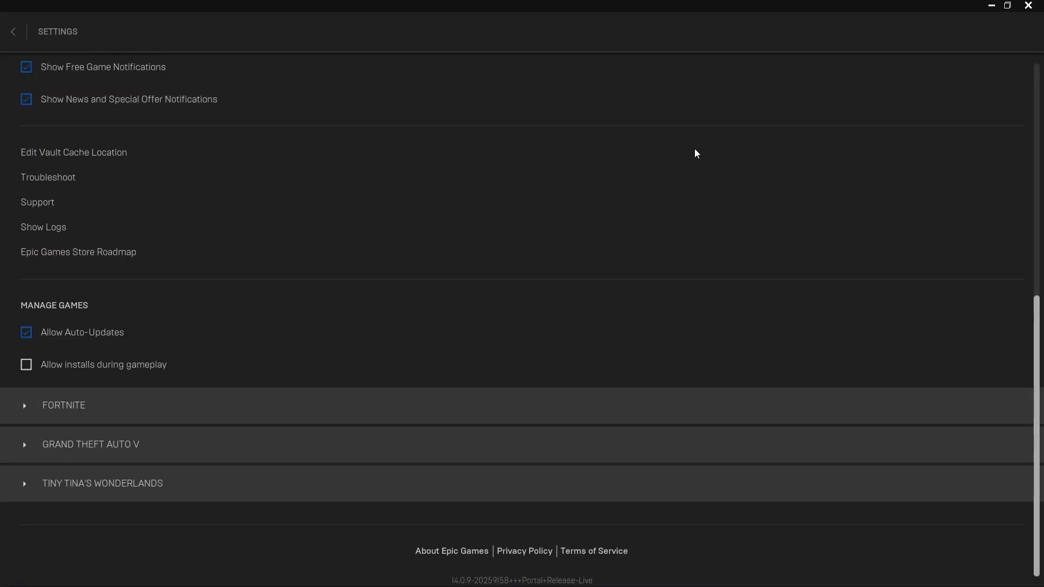
pyautogui.click(65, 407)
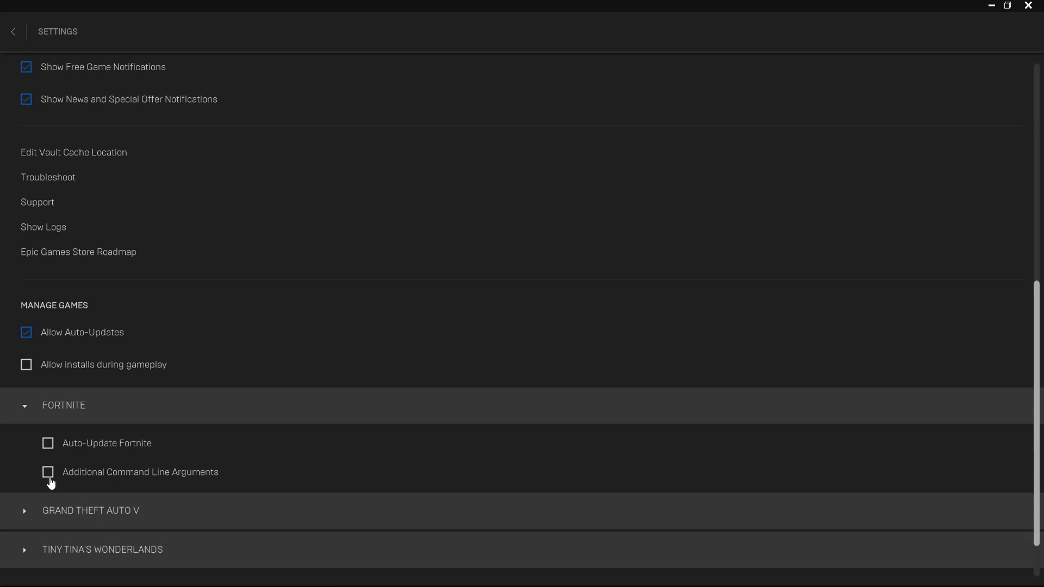
pyautogui.click(48, 473)
pyautogui.click(47, 473)
pyautogui.click(14, 32)
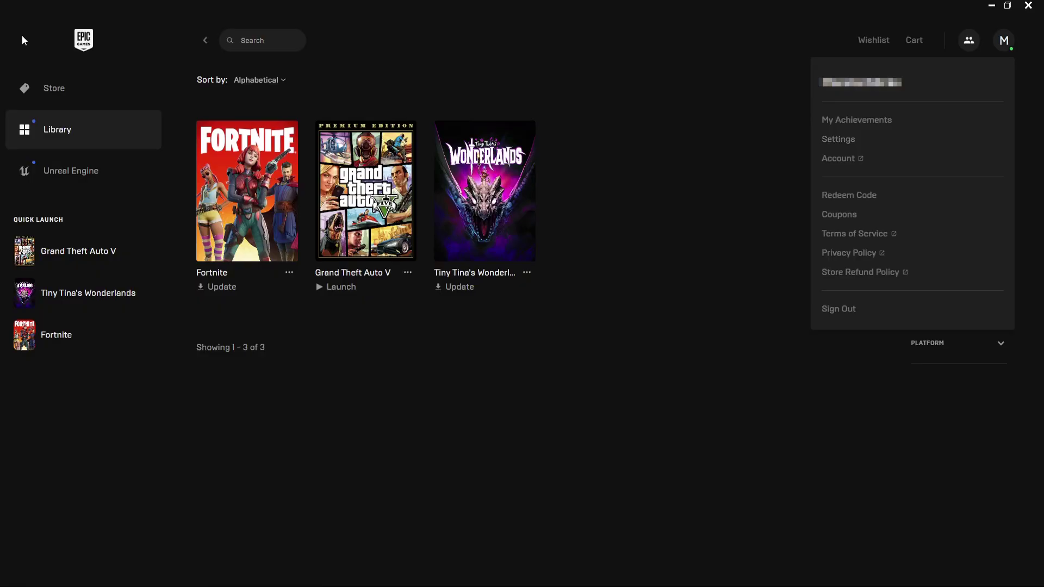
# Dismiss the account menu and choose Verify from Grand Theft Auto V's library options
pyautogui.click(387, 464)
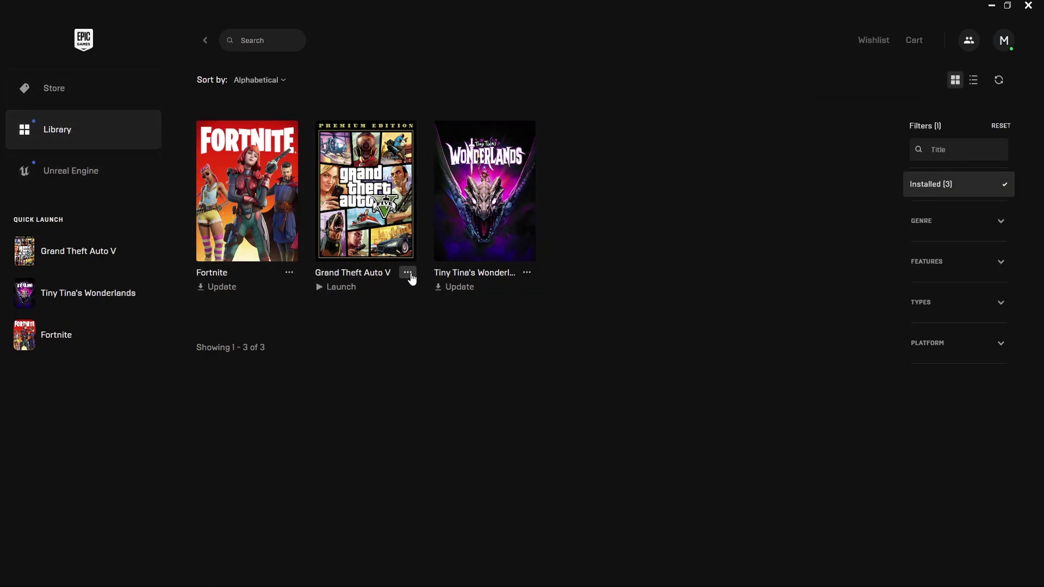
pyautogui.click(408, 273)
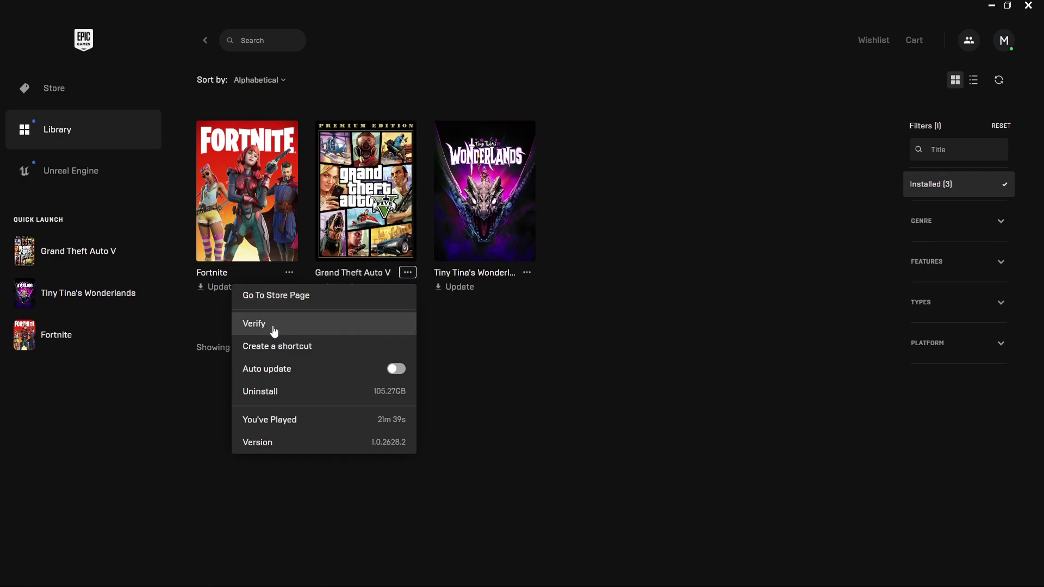
pyautogui.click(562, 414)
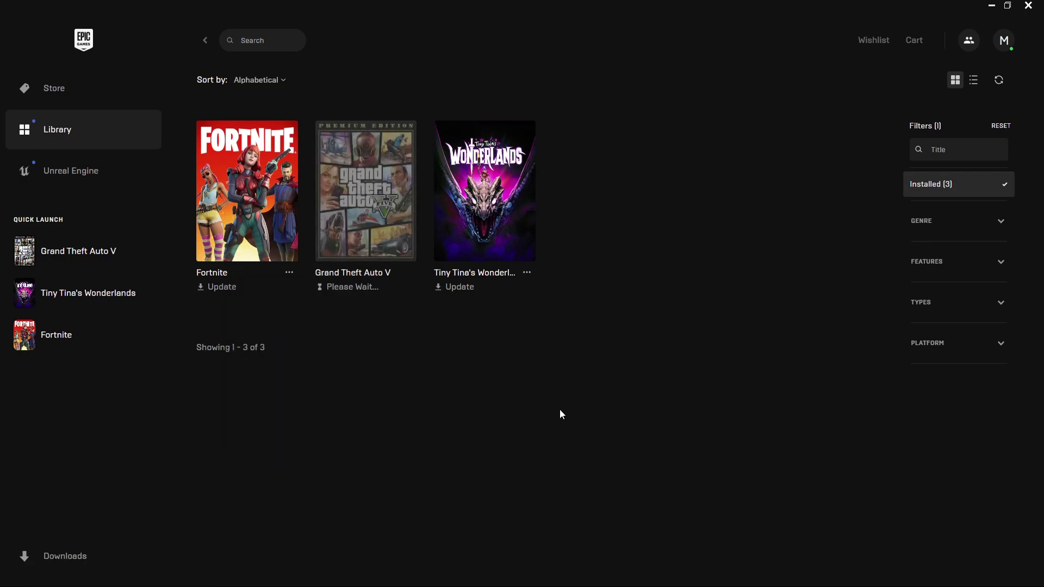